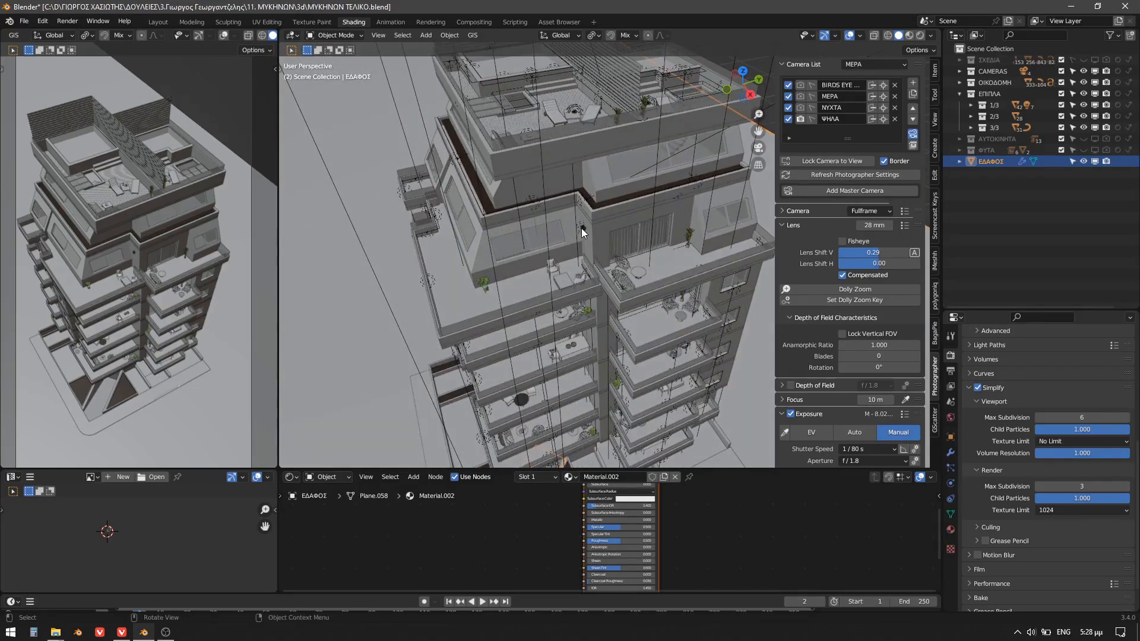
# Inspect the building model from several angles and review the Cycles sampling and Simplify render settings
pyautogui.moveTo(582, 179); pyautogui.dragTo(599, 273, button='middle')
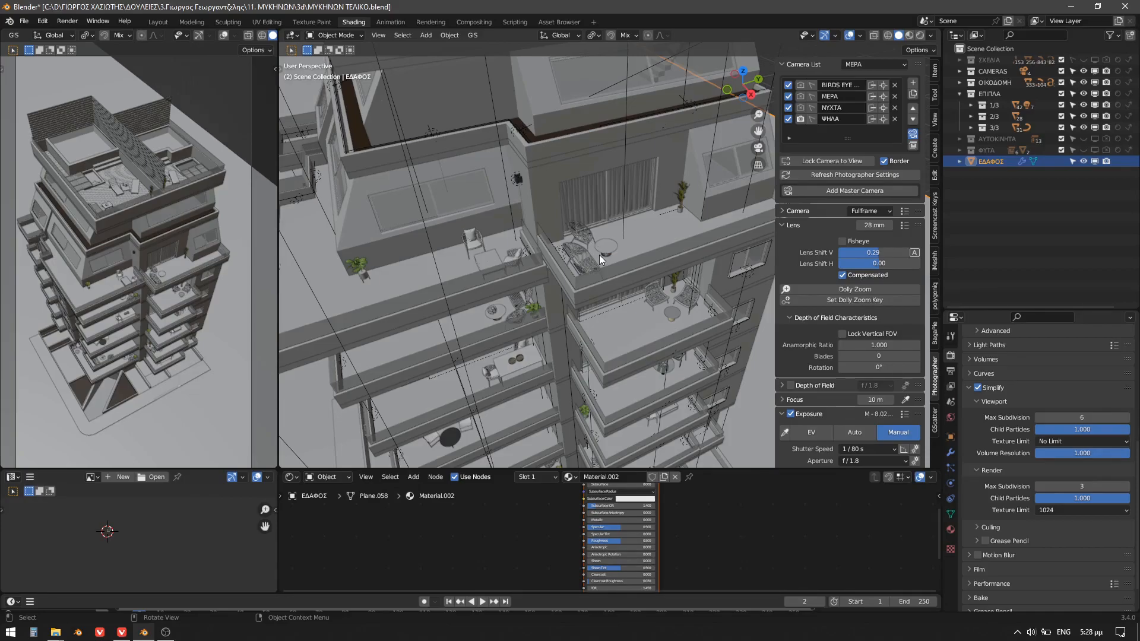
pyautogui.moveTo(593, 254); pyautogui.dragTo(636, 305, button='middle')
pyautogui.moveTo(607, 350); pyautogui.dragTo(618, 228, button='middle')
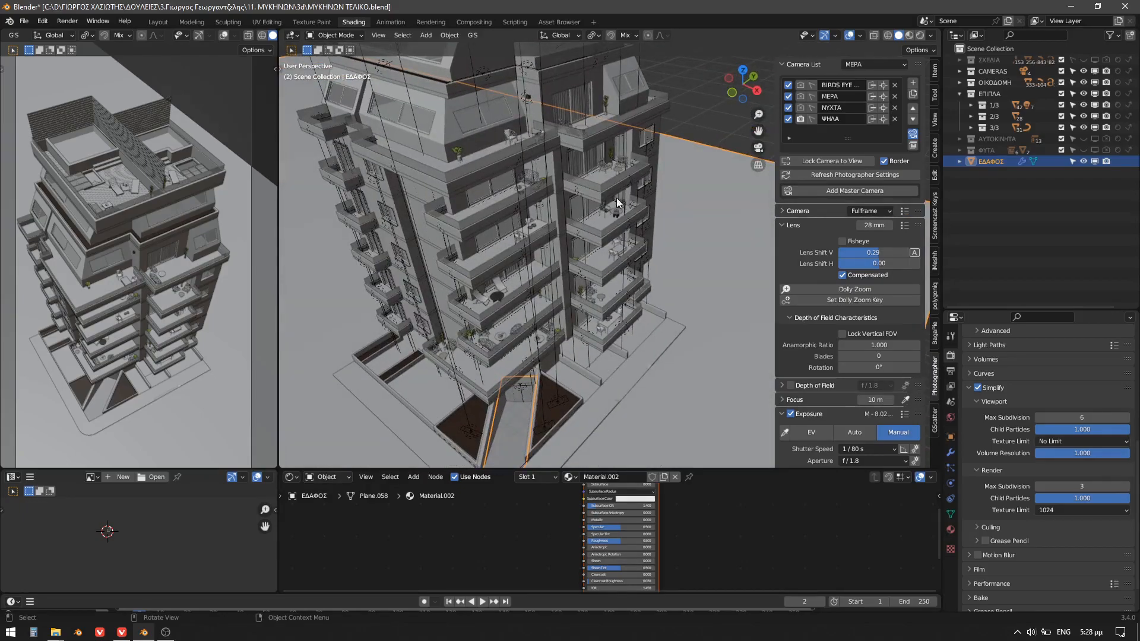
pyautogui.moveTo(604, 337); pyautogui.dragTo(578, 177, button='middle')
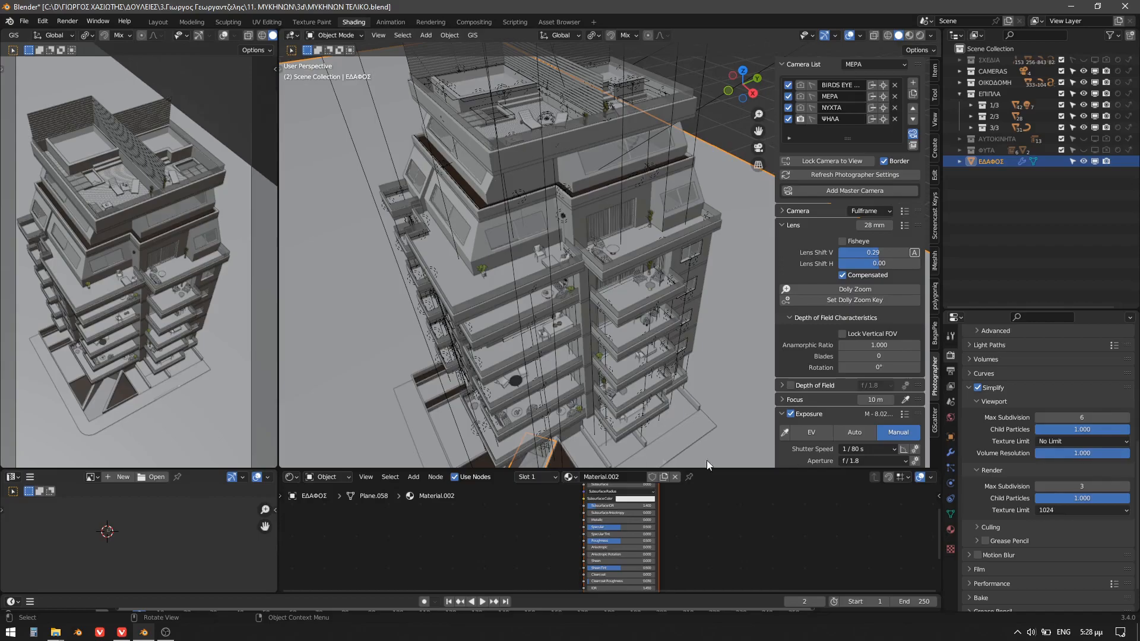
pyautogui.scroll(8, 1067, 466)
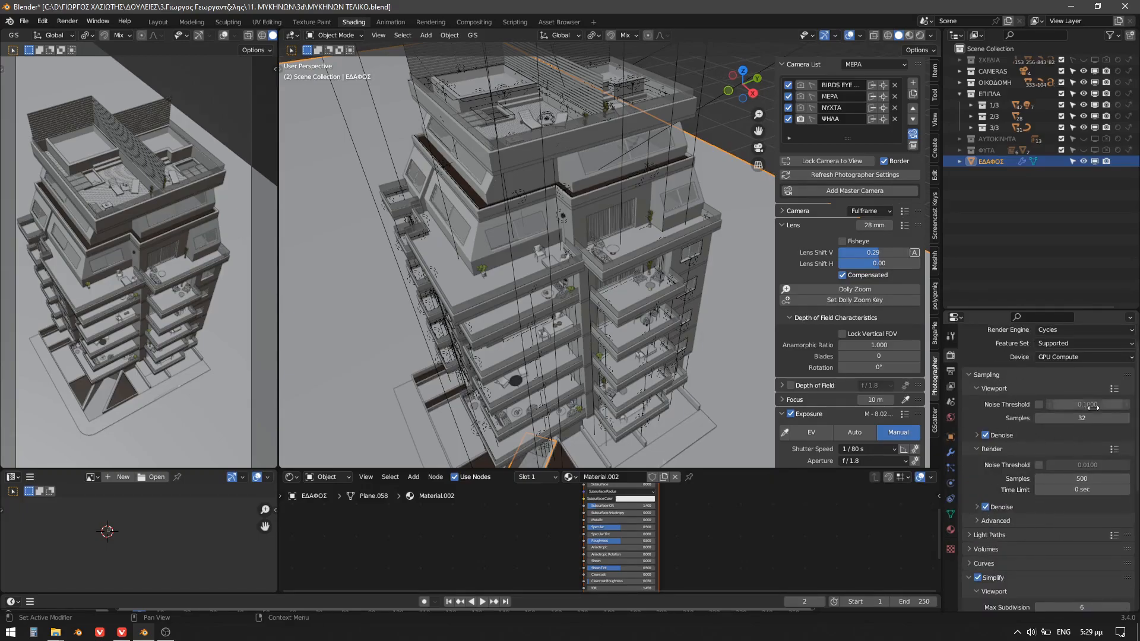
pyautogui.scroll(-6, 1070, 410)
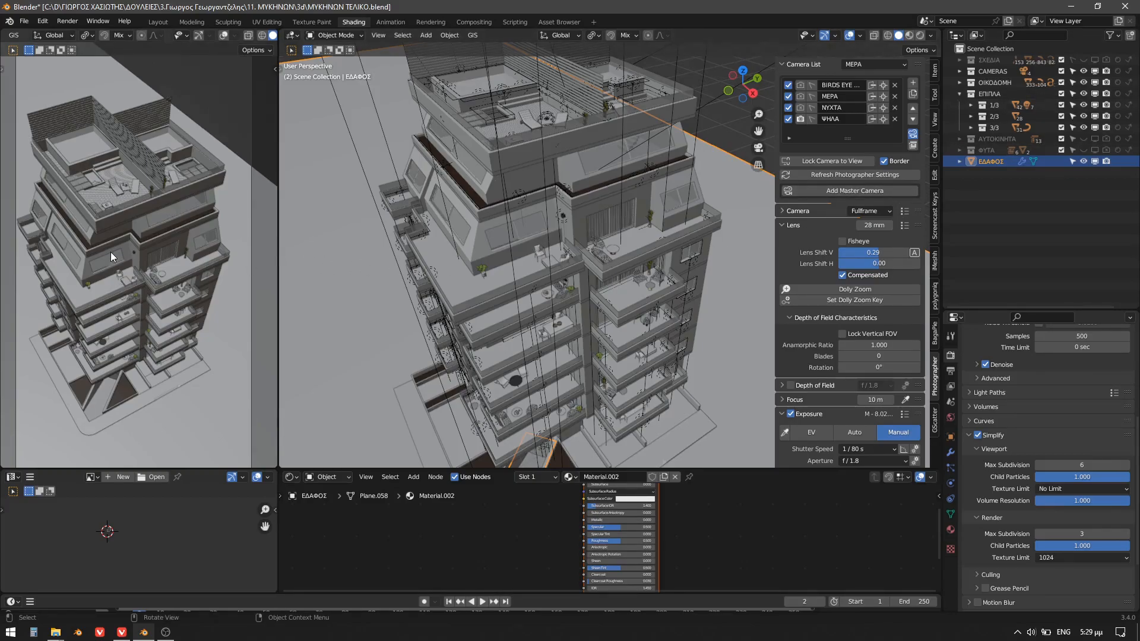
# Examine the building's rooftop, balconies and ground level in the enlarged camera view
pyautogui.hotkey('ctrl', 'space')
pyautogui.press('Home')
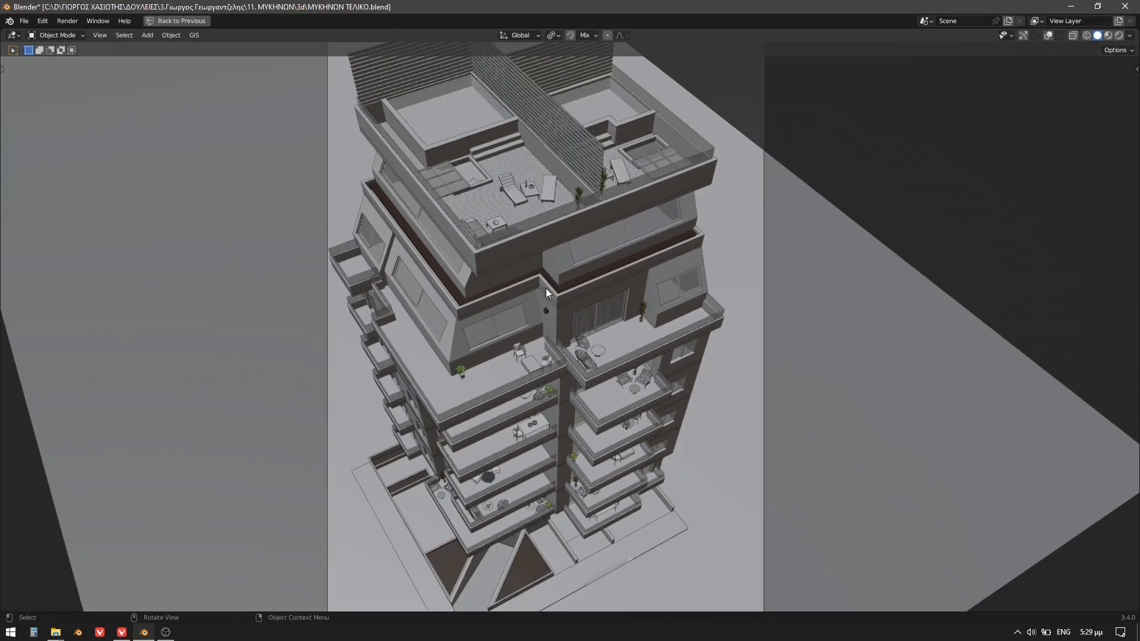
pyautogui.moveTo(608, 157)
pyautogui.keyDown('ctrl'); pyautogui.mouseDown(button='right')
pyautogui.moveTo(548, 158)
pyautogui.moveTo(458, 237)
pyautogui.moveTo(464, 368)
pyautogui.moveTo(600, 378)
pyautogui.moveTo(668, 247)
pyautogui.moveTo(660, 150)
pyautogui.mouseUp(button='right'); pyautogui.keyUp('ctrl')
pyautogui.moveTo(543, 396)
pyautogui.keyDown('ctrl'); pyautogui.mouseDown(button='right')
pyautogui.moveTo(612, 454)
pyautogui.moveTo(651, 381)
pyautogui.moveTo(557, 386)
pyautogui.mouseUp(button='right'); pyautogui.keyUp('ctrl')
pyautogui.moveTo(503, 458)
pyautogui.keyDown('ctrl'); pyautogui.mouseDown(button='right')
pyautogui.moveTo(430, 512)
pyautogui.moveTo(627, 504)
pyautogui.moveTo(615, 460)
pyautogui.mouseUp(button='right'); pyautogui.keyUp('ctrl')
pyautogui.hotkey('ctrl', 'space')
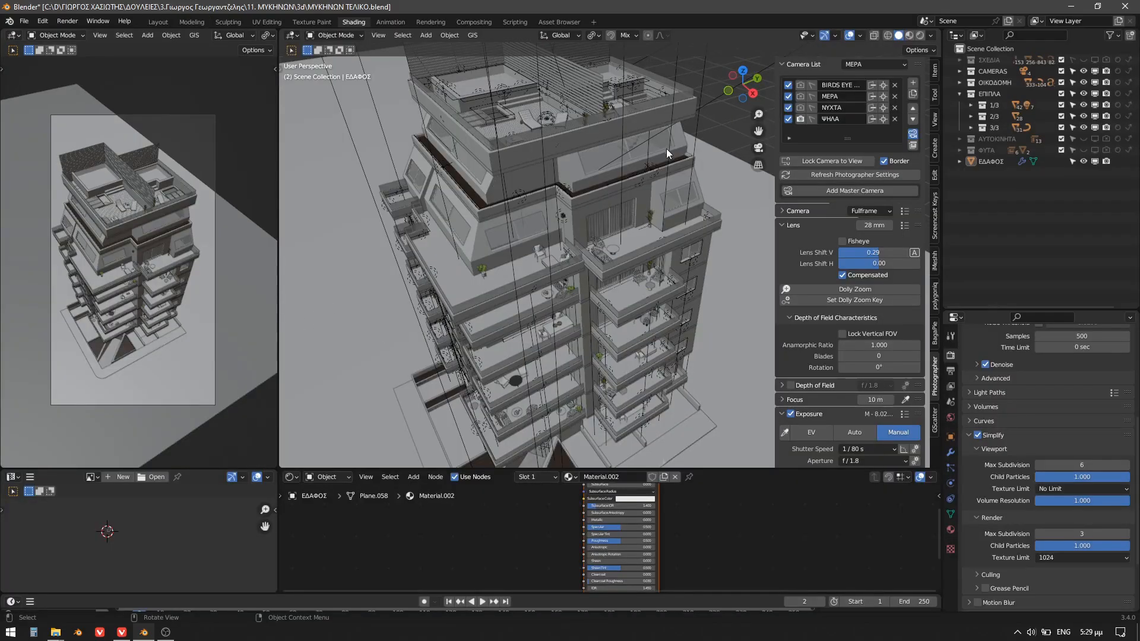
# Hide the furniture collections 1/3 and 2/3 inside ΕΠΙΠΛΑ in the viewport
pyautogui.keyDown('shift'); pyautogui.moveTo(522, 228); pyautogui.dragTo(479, 262, button='middle'); pyautogui.keyUp('shift')
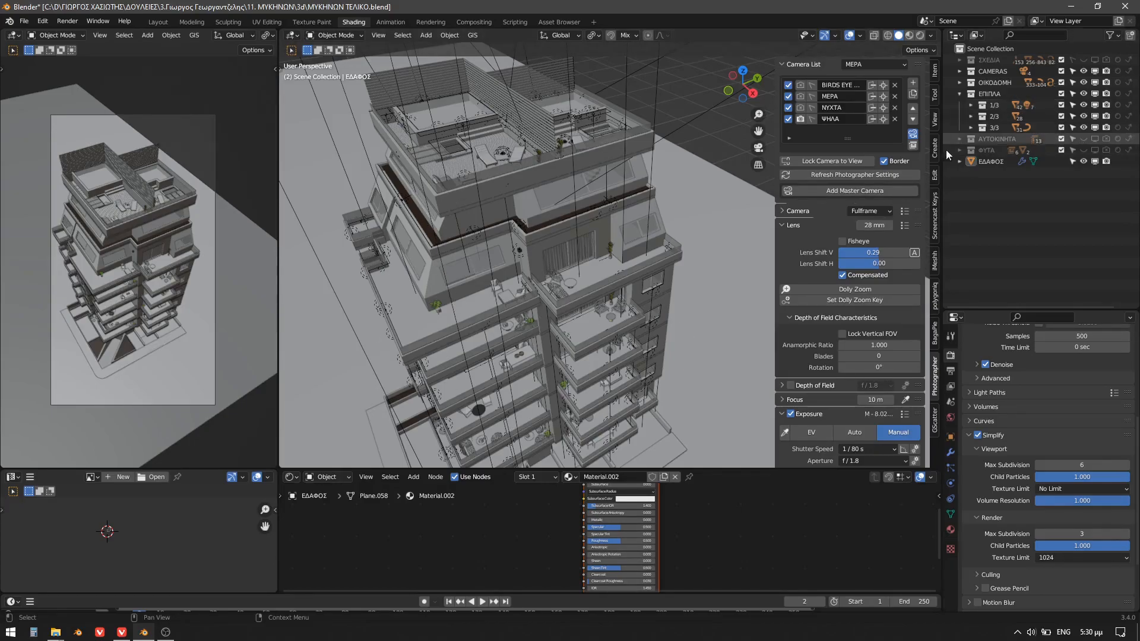
pyautogui.moveTo(472, 168); pyautogui.dragTo(472, 198, button='middle')
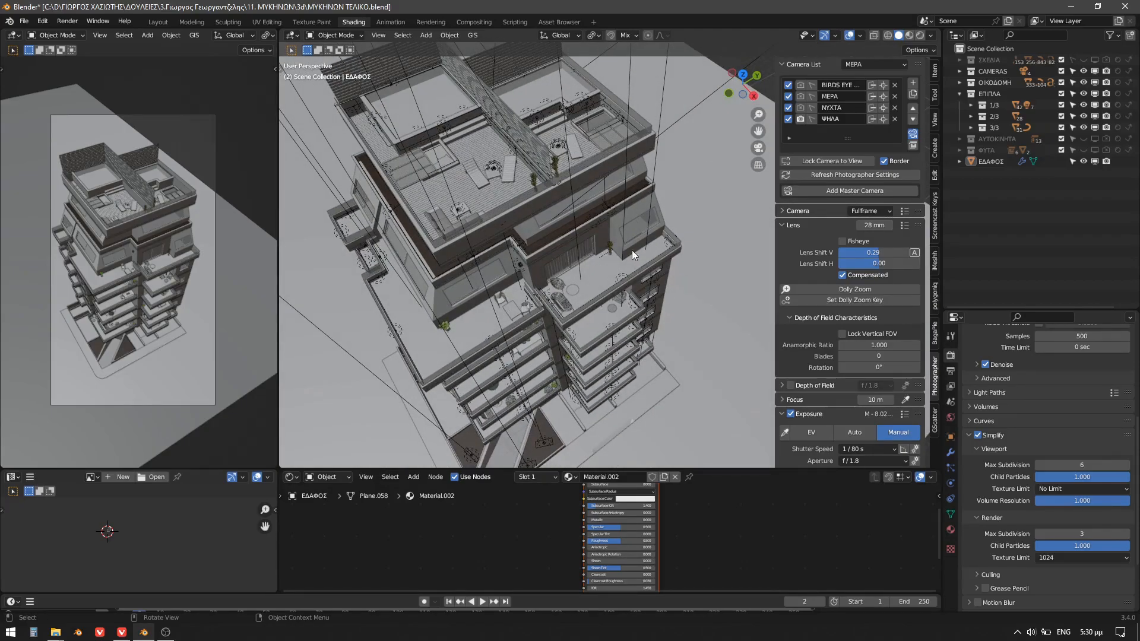
pyautogui.moveTo(580, 255); pyautogui.dragTo(579, 225, button='middle')
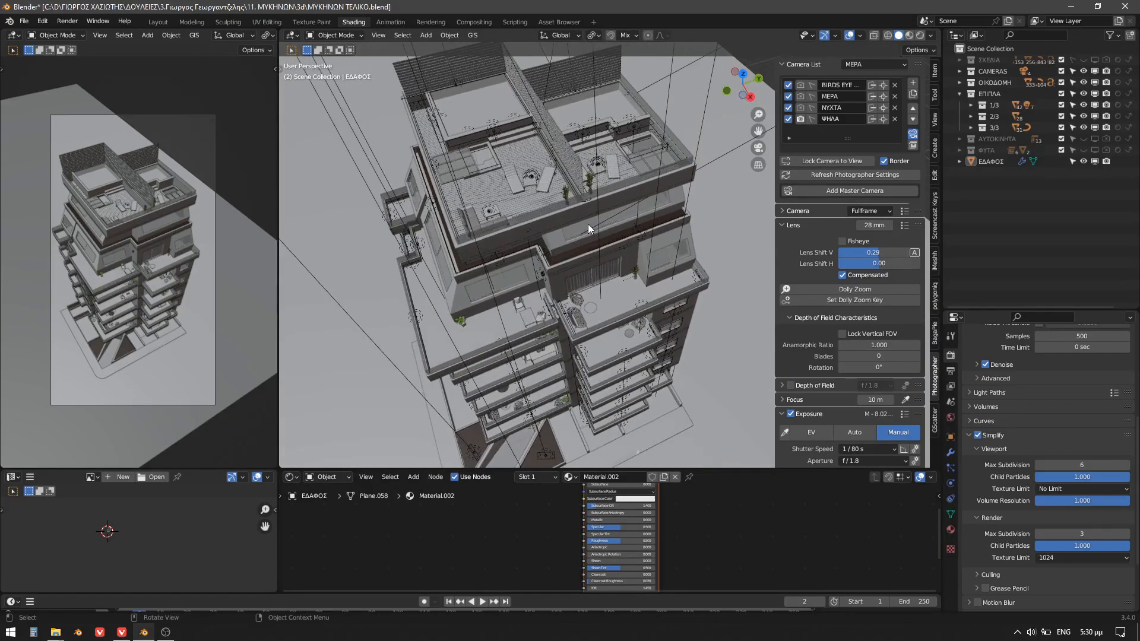
pyautogui.click(1085, 106)
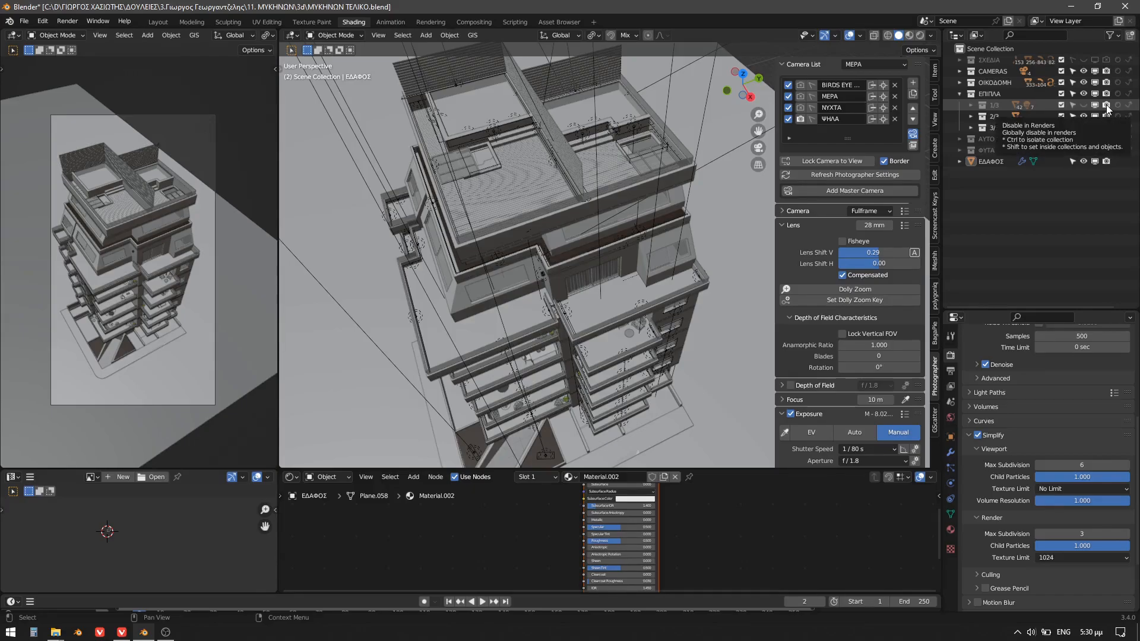
pyautogui.moveTo(523, 285); pyautogui.dragTo(691, 119, button='middle')
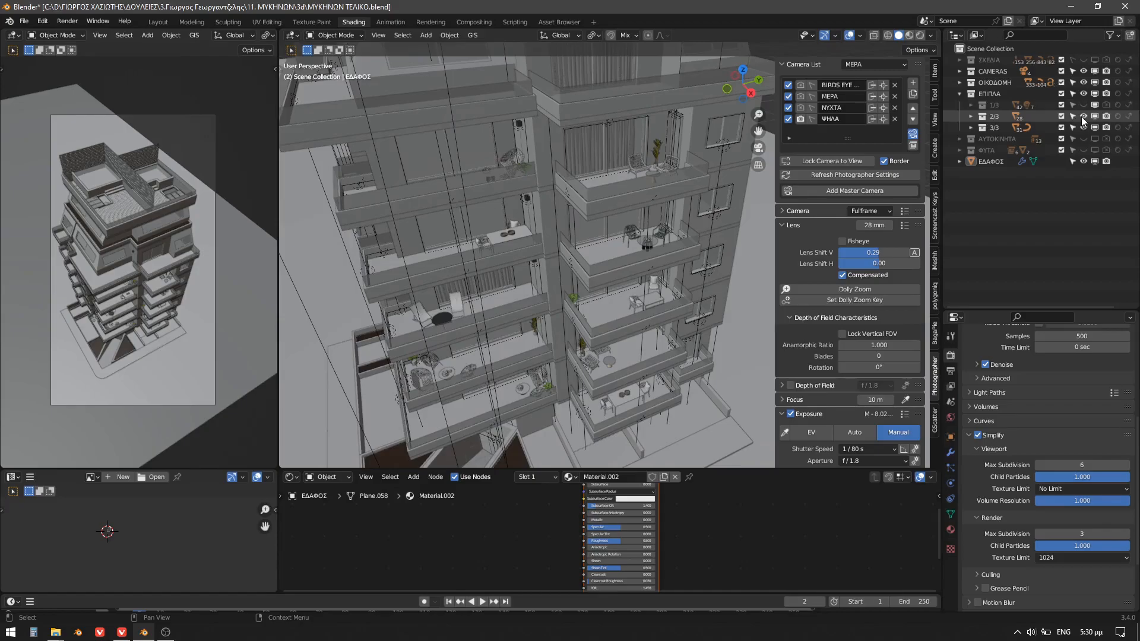
pyautogui.click(1084, 116)
# Examine the remaining 3/3 furniture on the lowest balconies through the camera view
pyautogui.hotkey('ctrl', 'space')
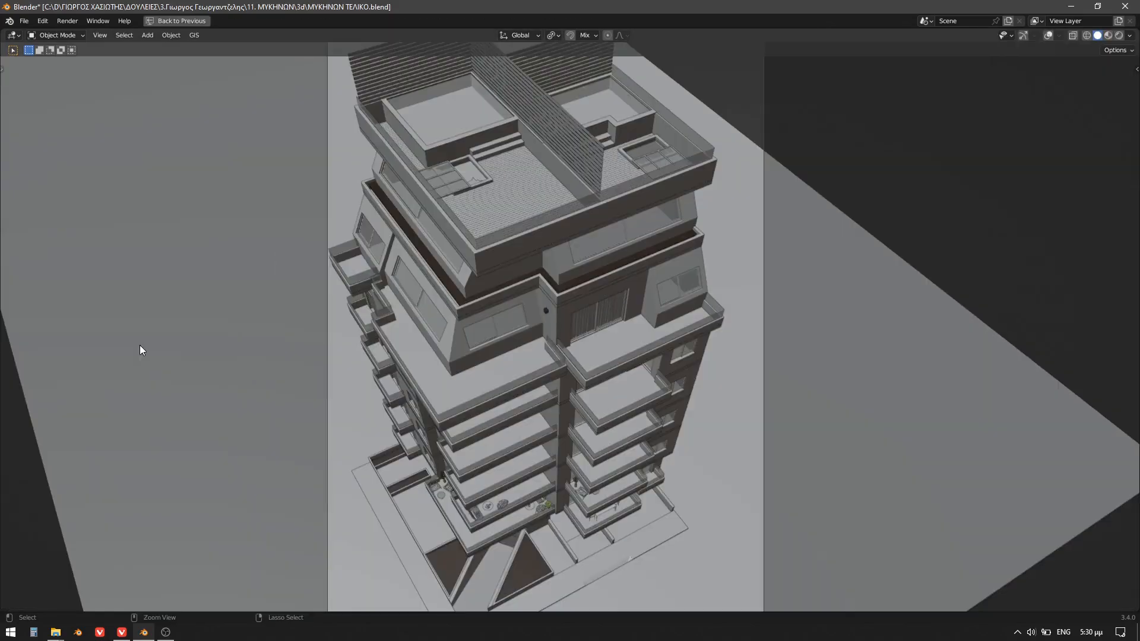
pyautogui.scroll(-1, 297, 368)
pyautogui.keyDown('shift'); pyautogui.moveTo(550, 468); pyautogui.dragTo(534, 308, button='middle'); pyautogui.keyUp('shift')
pyautogui.scroll(6, 535, 308)
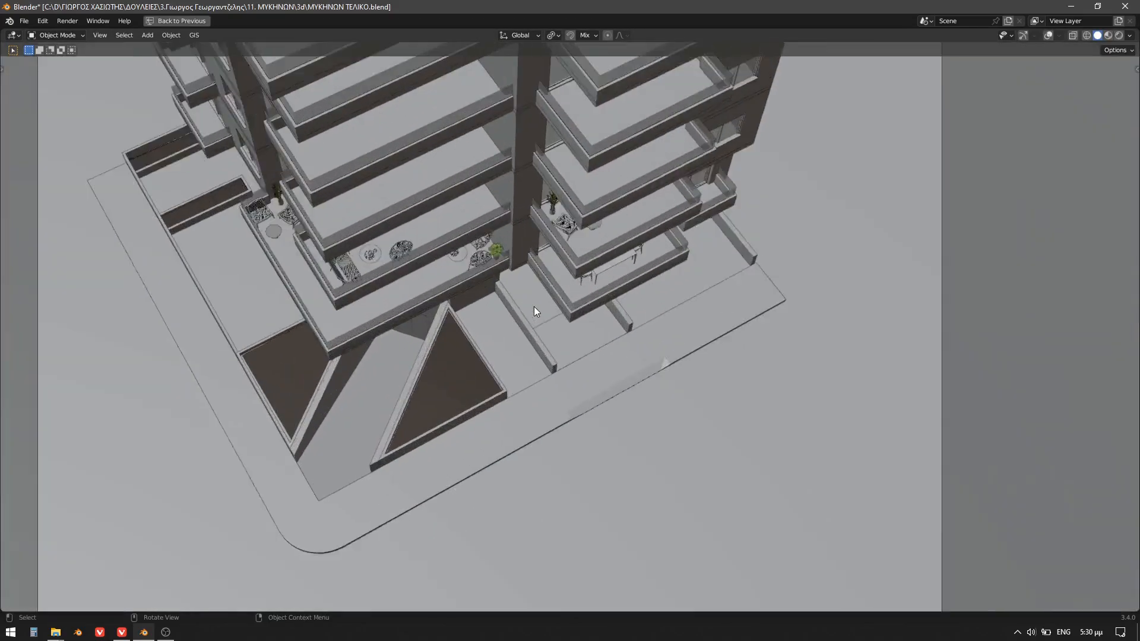
pyautogui.keyDown('shift'); pyautogui.moveTo(378, 193); pyautogui.dragTo(414, 259, button='middle'); pyautogui.keyUp('shift')
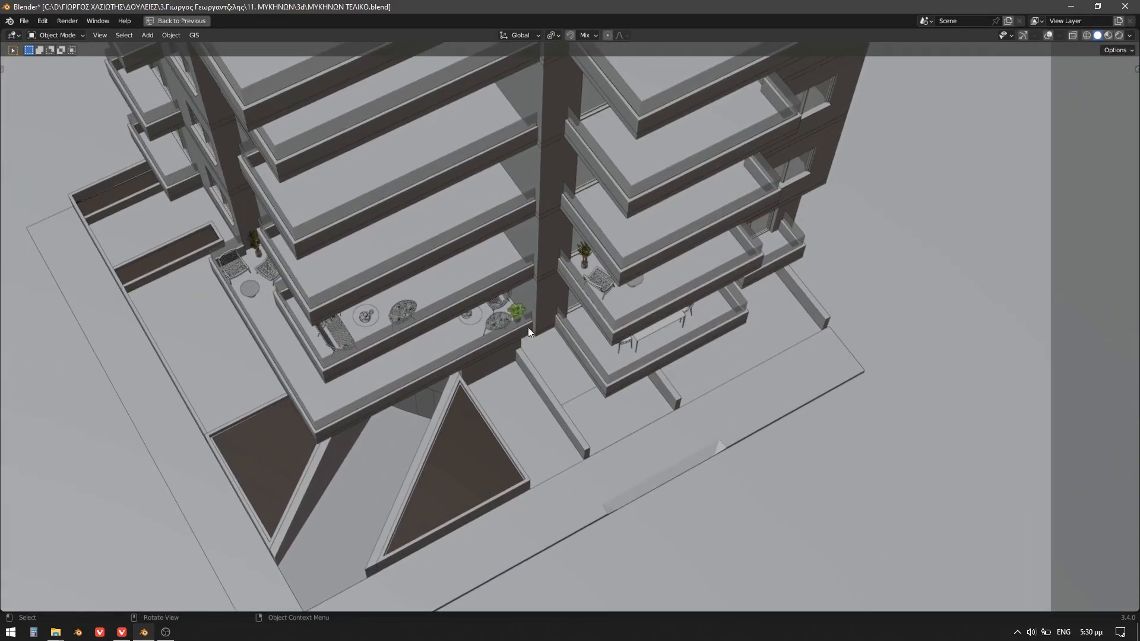
pyautogui.hotkey('ctrl', 'space')
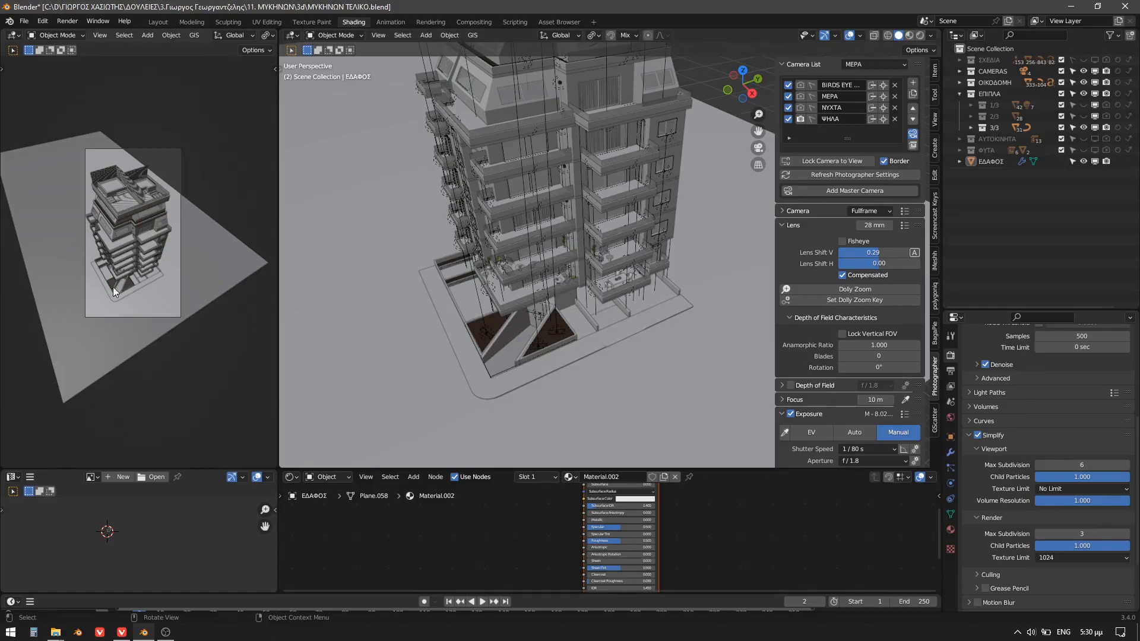
pyautogui.scroll(6, 113, 288)
pyautogui.keyDown('shift'); pyautogui.moveTo(107, 352); pyautogui.dragTo(150, 310, button='middle'); pyautogui.keyUp('shift')
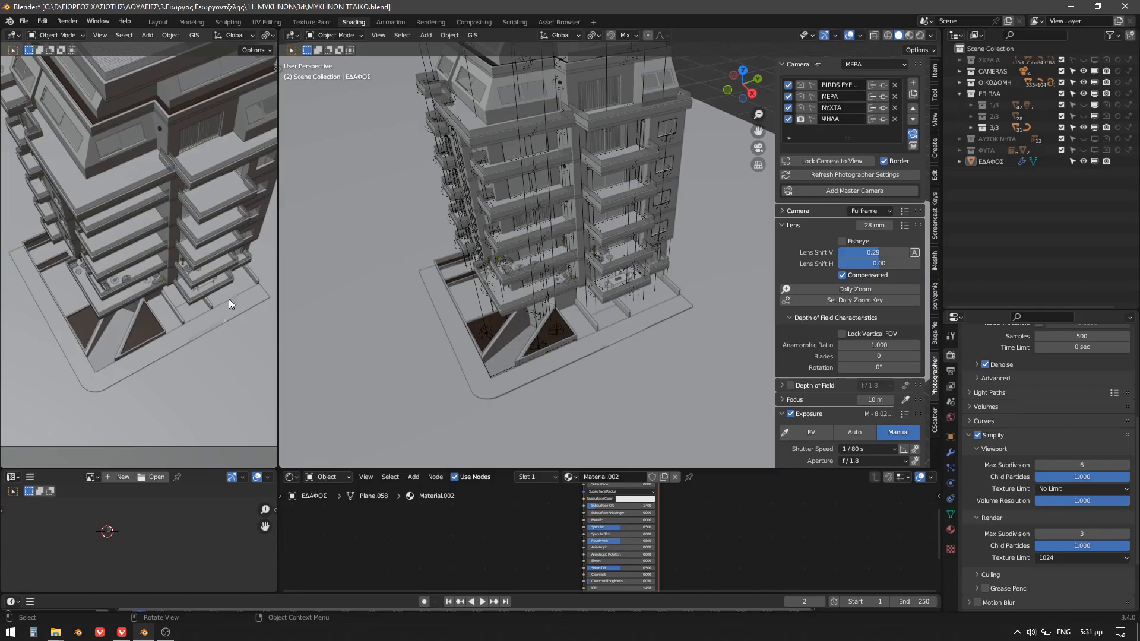
pyautogui.scroll(-4, 147, 287)
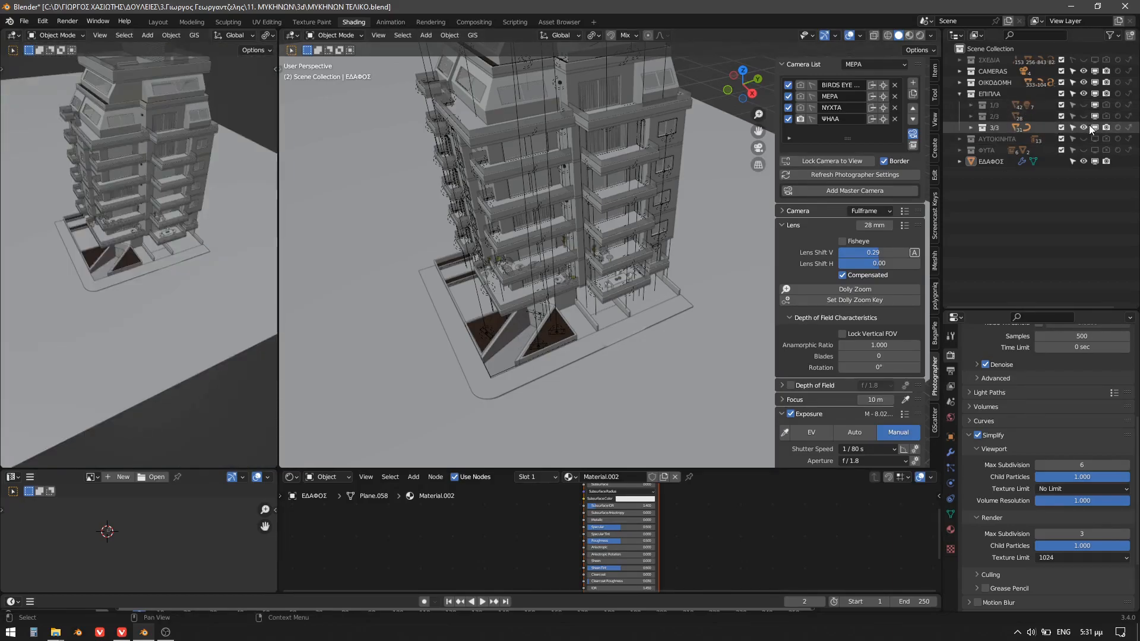
# Hide the 3/3 and 2/3 furniture collections in turn and make only collection 1/3 visible
pyautogui.click(1083, 127)
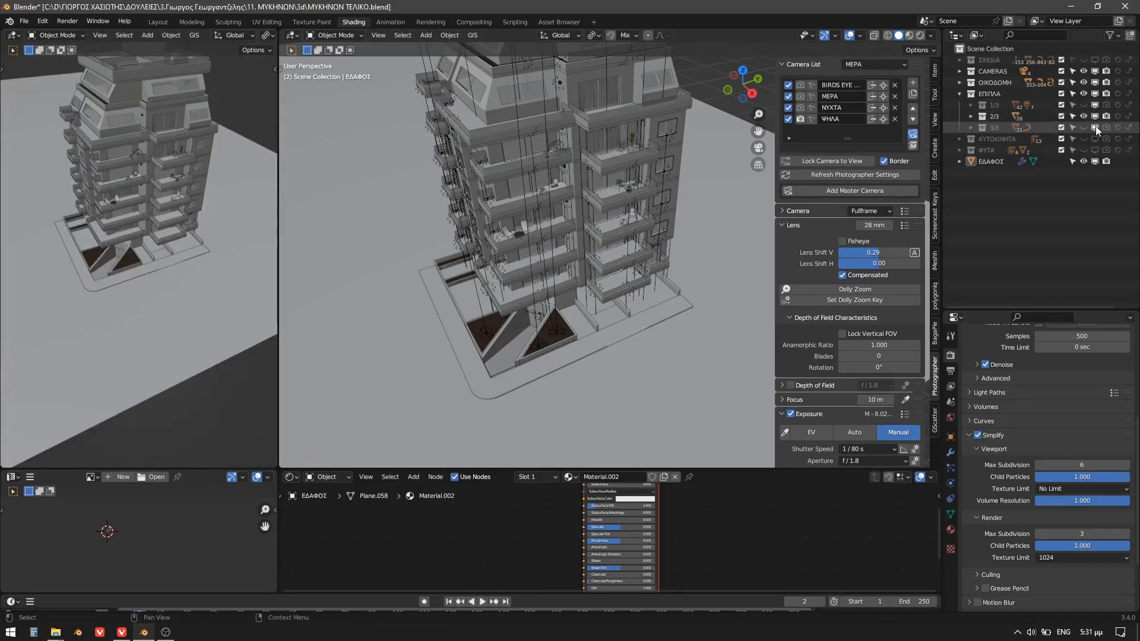
pyautogui.click(1084, 117)
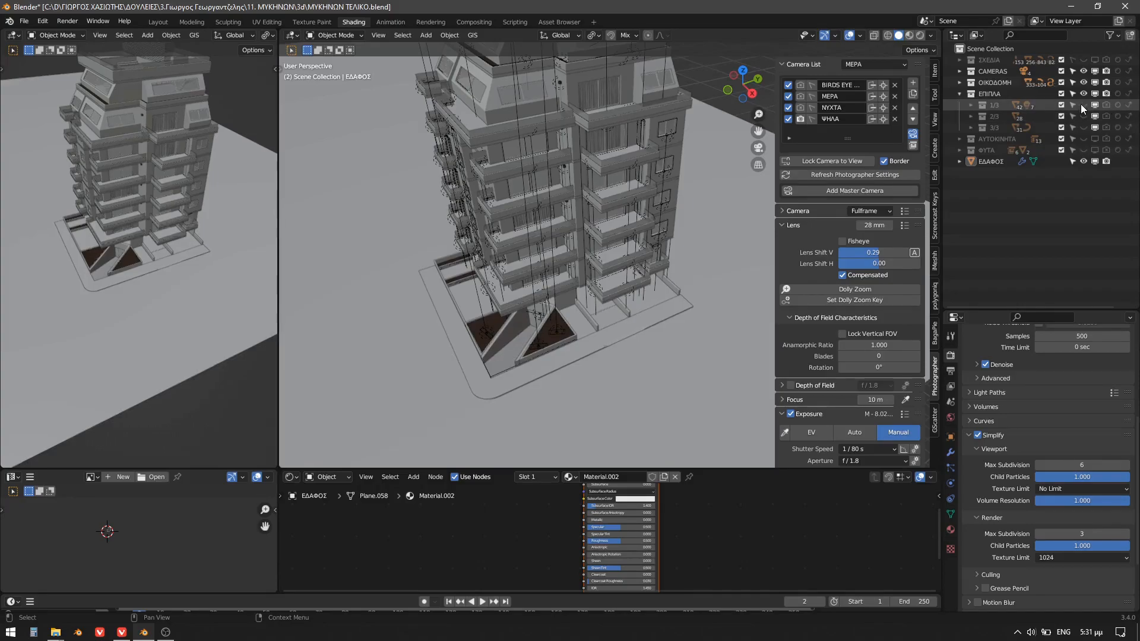
pyautogui.click(1082, 104)
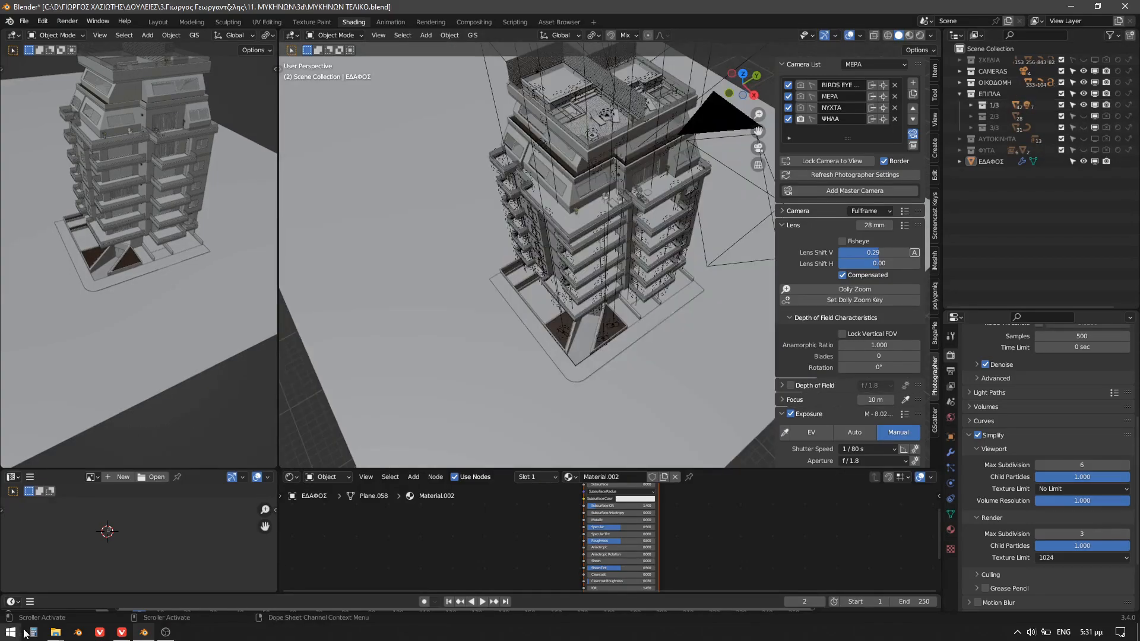
# Switch to File Explorer and open the ΝΥΧΤΑ folder within the project's RENDERS folder
pyautogui.click(56, 633)
pyautogui.click(127, 588)
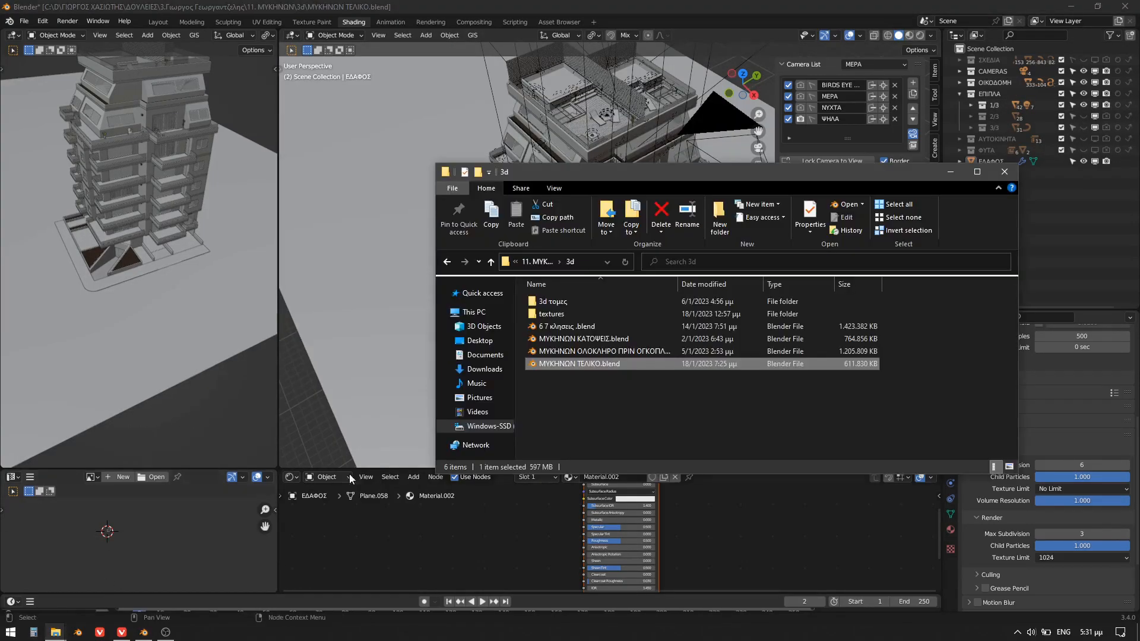
pyautogui.hotkey('alt', 'Left')
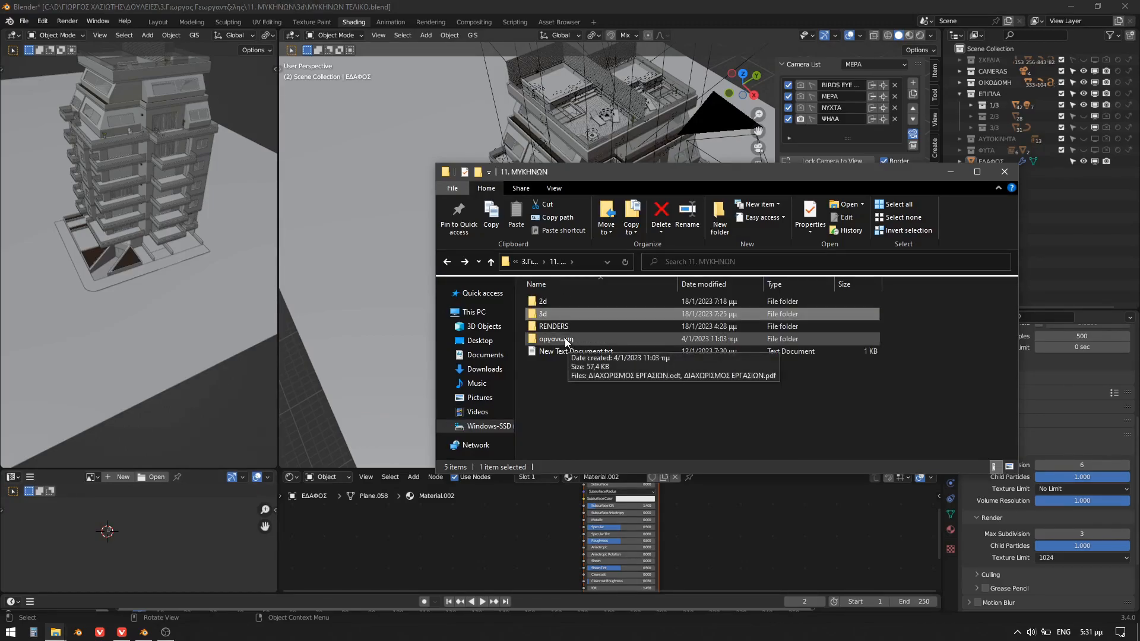
pyautogui.hotkey('alt', 'Right')
pyautogui.hotkey('alt', 'Left')
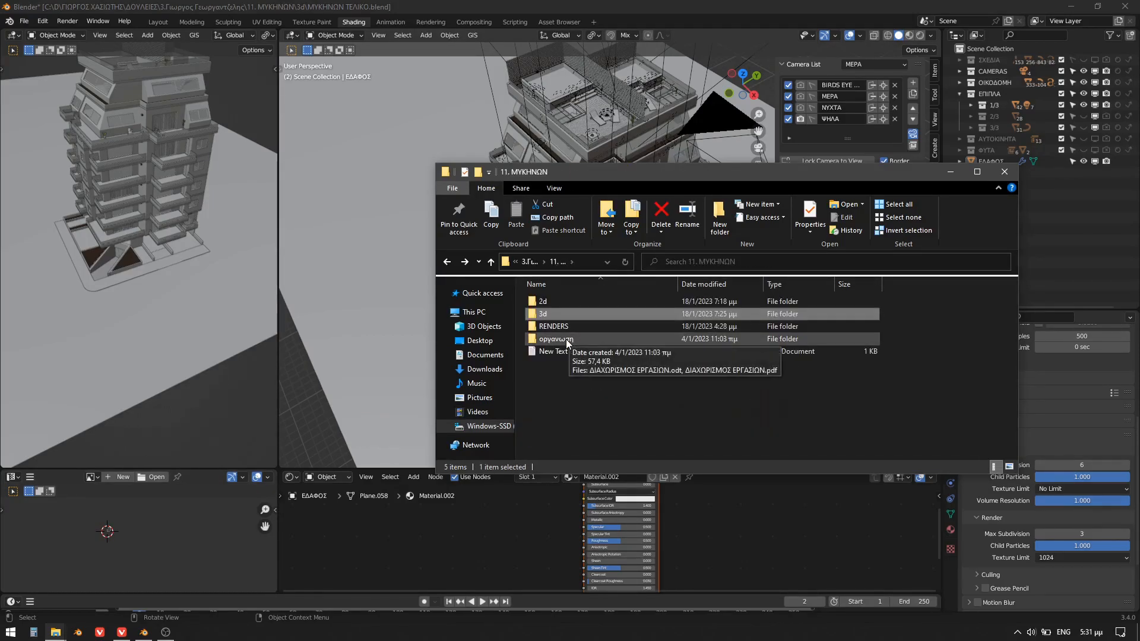
pyautogui.doubleClick(571, 326)
pyautogui.doubleClick(565, 319)
pyautogui.hotkey('alt', 'Left')
pyautogui.doubleClick(553, 325)
pyautogui.doubleClick(569, 302)
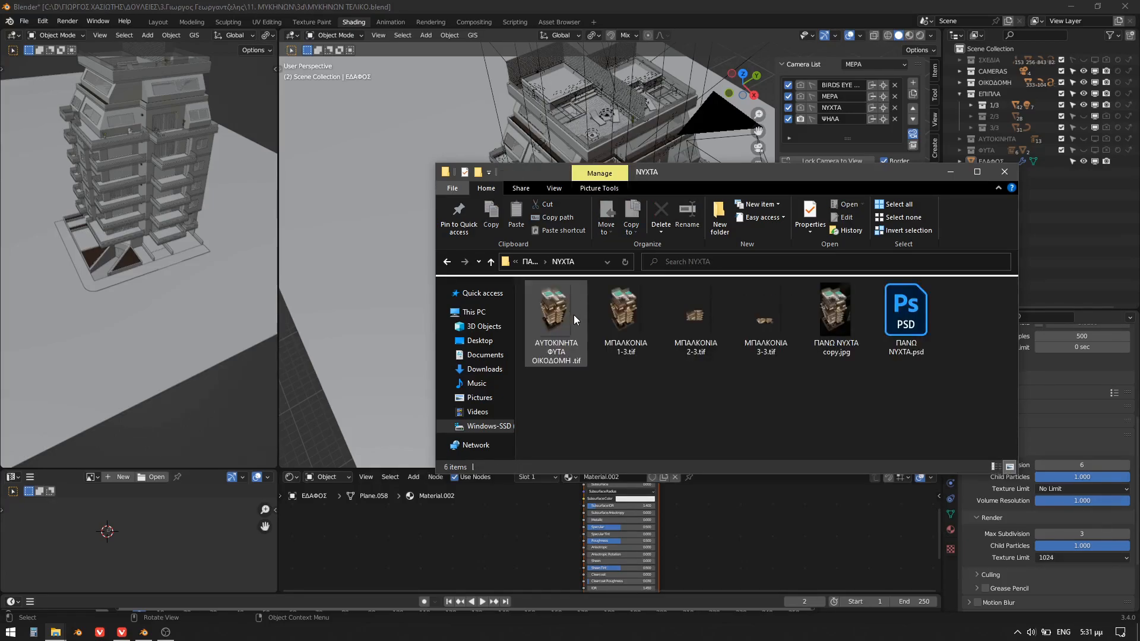
# Open the ΑΥΤΟΚΙΝΗΤΑ ΦΥΤΑ ΟΙΚΟΔΟΜΗ .tif render and inspect its cars and plants at ground level
pyautogui.doubleClick(563, 325)
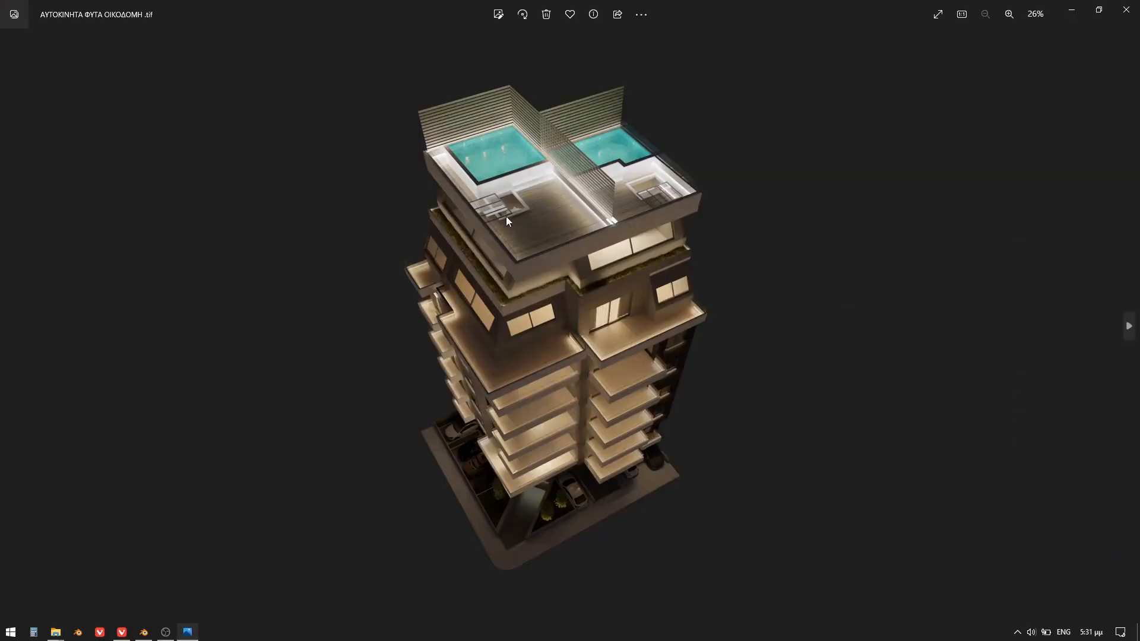
pyautogui.keyDown('ctrl'); pyautogui.scroll(5, 581, 507); pyautogui.keyUp('ctrl')
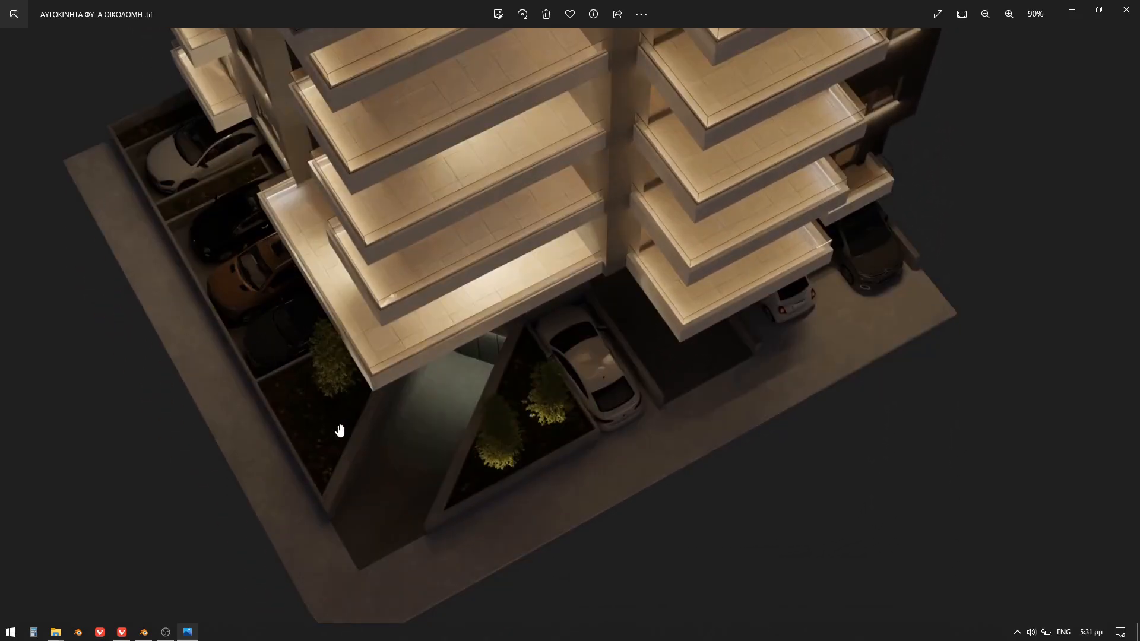
pyautogui.keyDown('ctrl'); pyautogui.scroll(-3, 698, 296); pyautogui.keyUp('ctrl')
pyautogui.keyDown('ctrl'); pyautogui.scroll(-2, 589, 358); pyautogui.keyUp('ctrl')
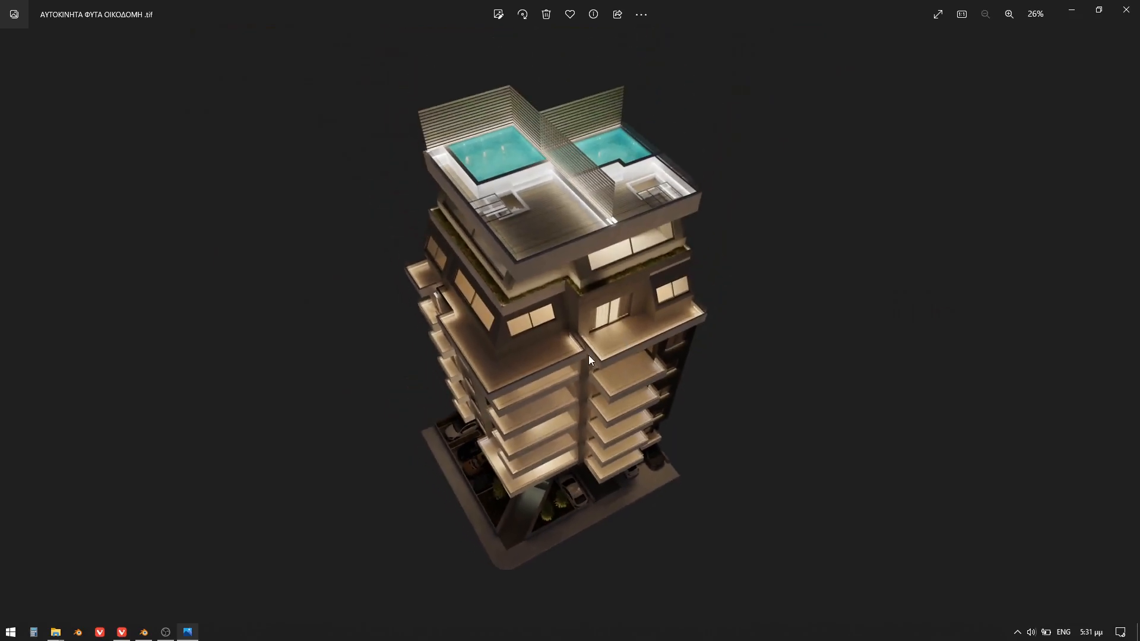
# View the ΜΠΑΛΚΟΝΙΑ 1-3, 2-3 and 3-3 renders one after another, examining the furniture on each group of balconies
pyautogui.press('Right')
pyautogui.keyDown('ctrl'); pyautogui.scroll(2, 575, 201); pyautogui.keyUp('ctrl')
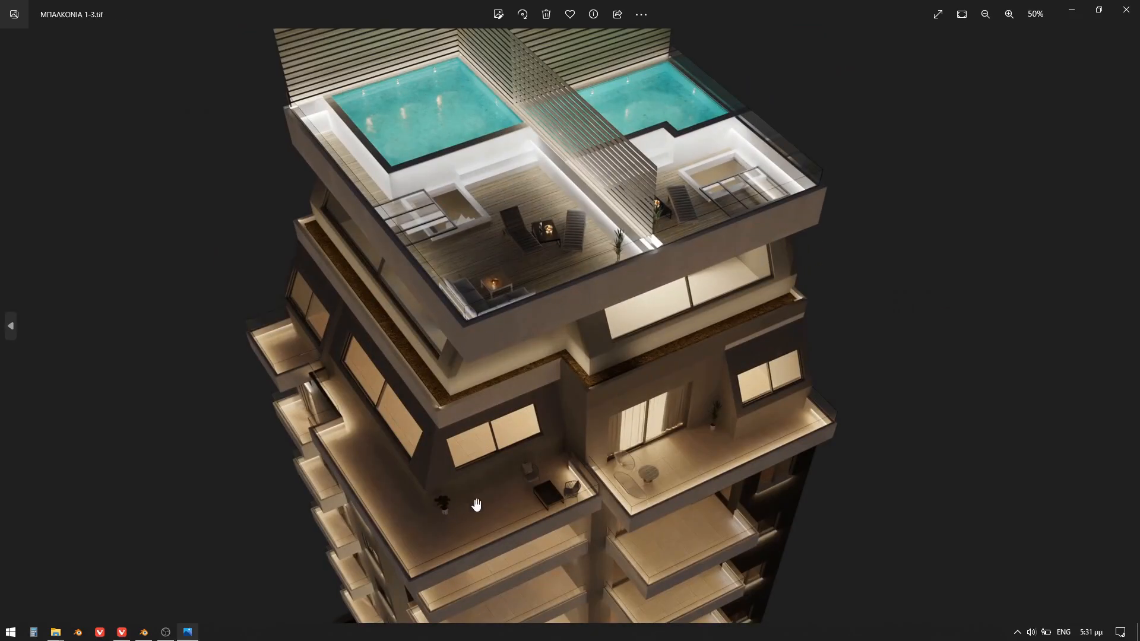
pyautogui.keyDown('ctrl'); pyautogui.scroll(-2, 698, 425); pyautogui.keyUp('ctrl')
pyautogui.press('Right')
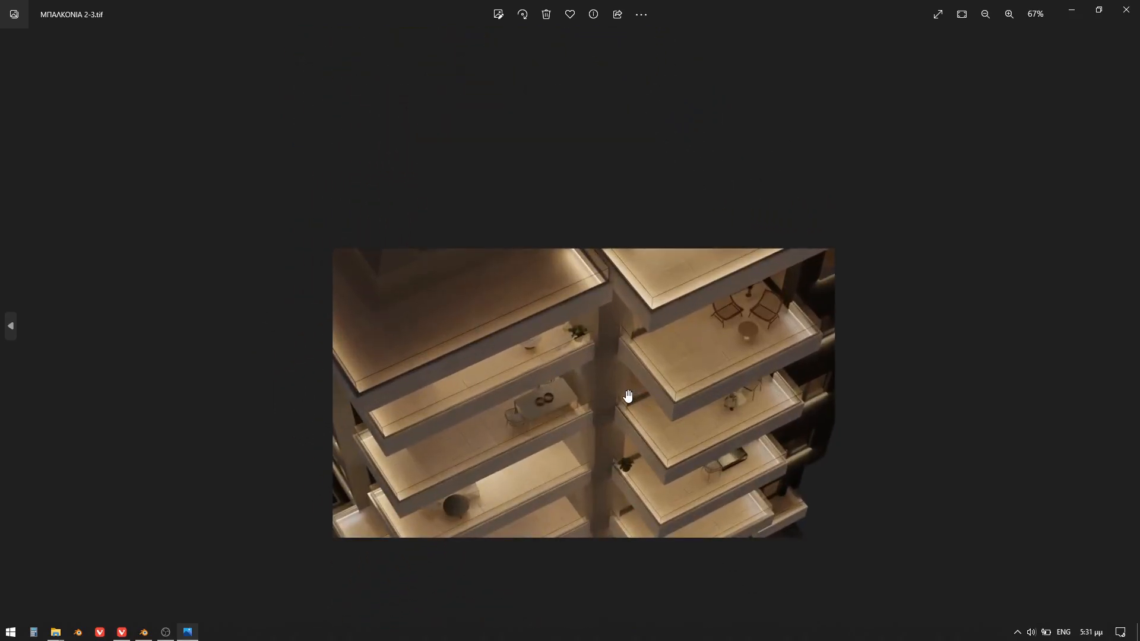
pyautogui.keyDown('ctrl'); pyautogui.scroll(-3, 656, 407); pyautogui.keyUp('ctrl')
pyautogui.press('Right')
pyautogui.keyDown('ctrl'); pyautogui.scroll(-3, 511, 414); pyautogui.keyUp('ctrl')
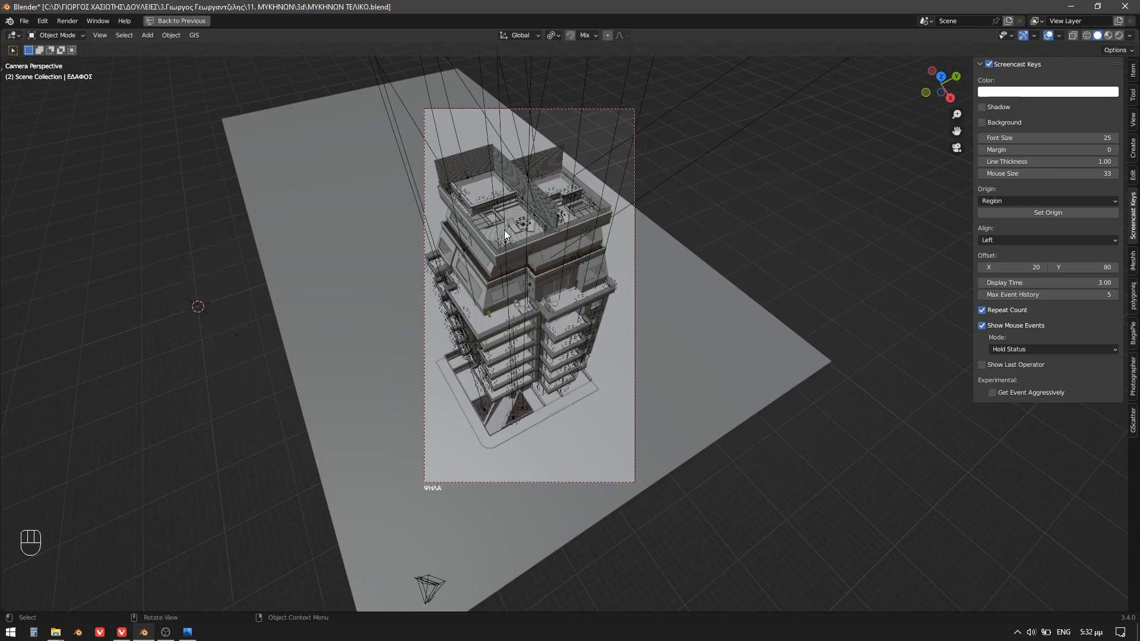
# Set a render region in the ΨΗΛΑ camera view spanning the full frame width, from the rooftop to the upper balconies
pyautogui.scroll(1, 507, 354)
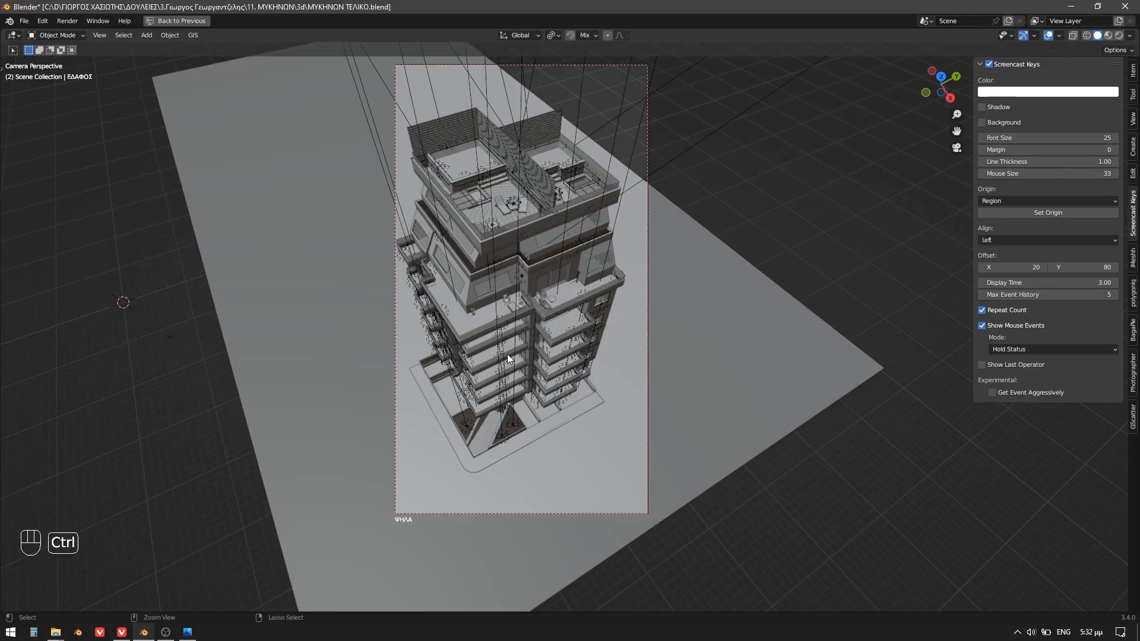
pyautogui.hotkey('ctrl', 'b')
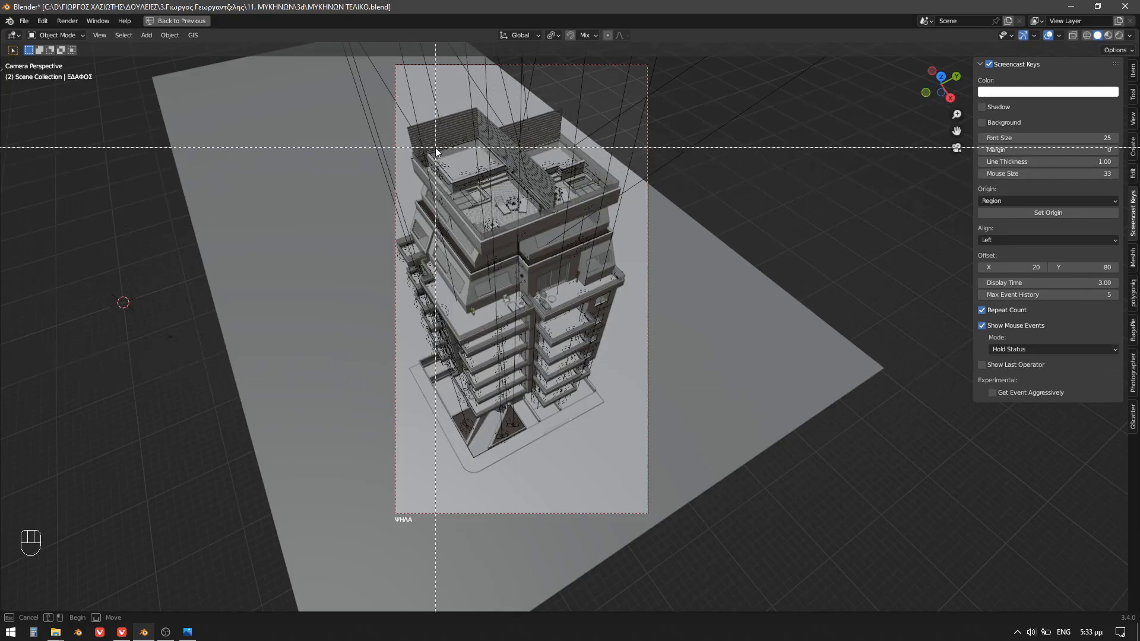
pyautogui.moveTo(389, 126); pyautogui.dragTo(696, 331)
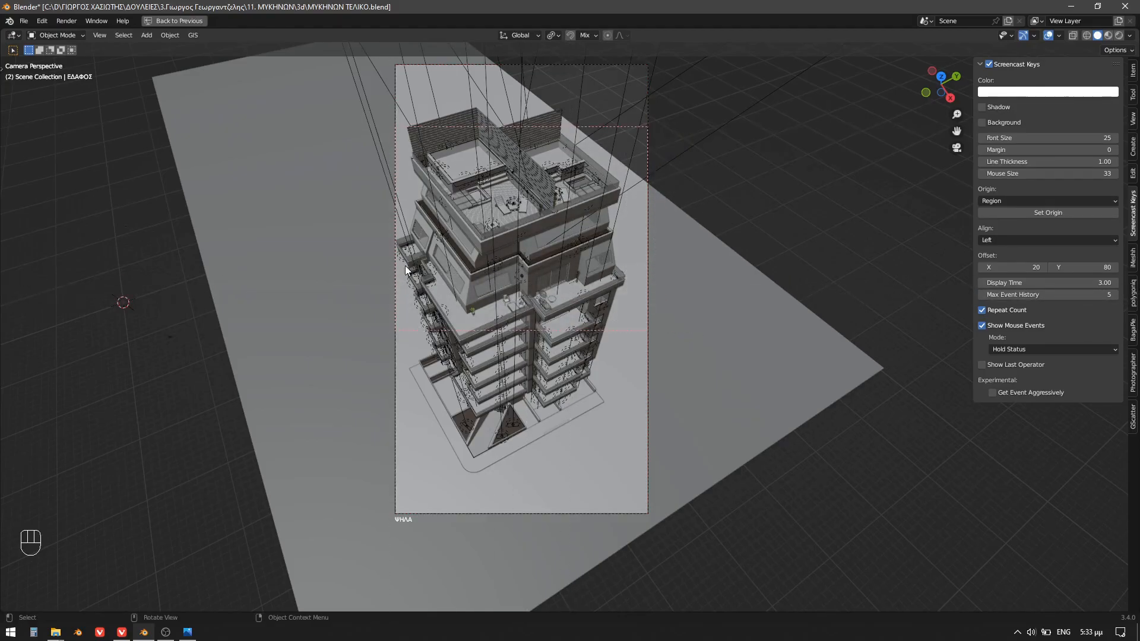
# Switch to Photoshop and take a closer look at the ΜΠΑΛΚΟΝΙΑ 1-3.tif render
pyautogui.hotkey('alt', 'Tab')
pyautogui.keyDown('alt'); pyautogui.scroll(3, 543, 280); pyautogui.keyUp('alt')
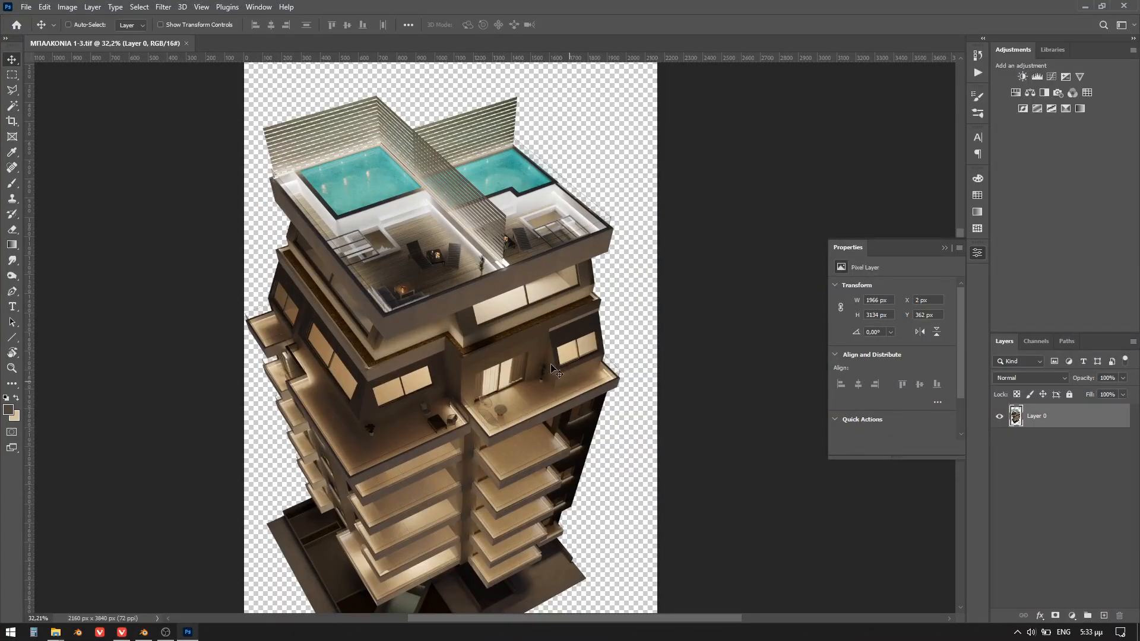
# Place ΜΠΑΛΚΟΝΙΑ 2-3.tif from the NYXTA folder as a new layer over the ΜΠΑΛΚΟΝΙΑ 1-3 render
pyautogui.keyDown('alt'); pyautogui.scroll(-2, 531, 305); pyautogui.keyUp('alt')
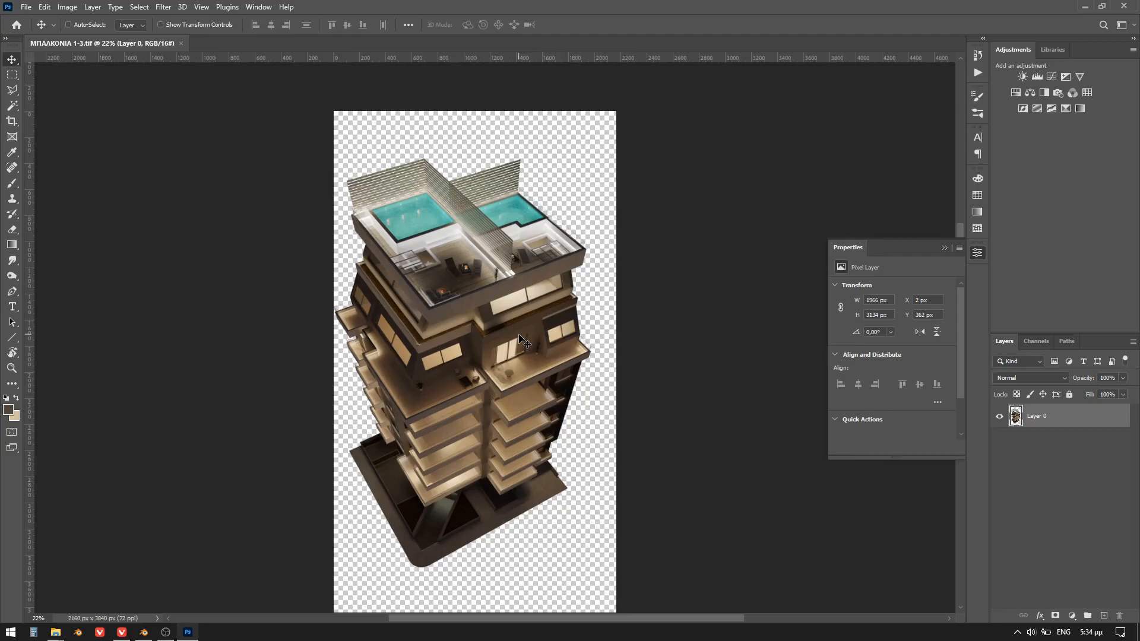
pyautogui.hotkey('alt', 'Tab')
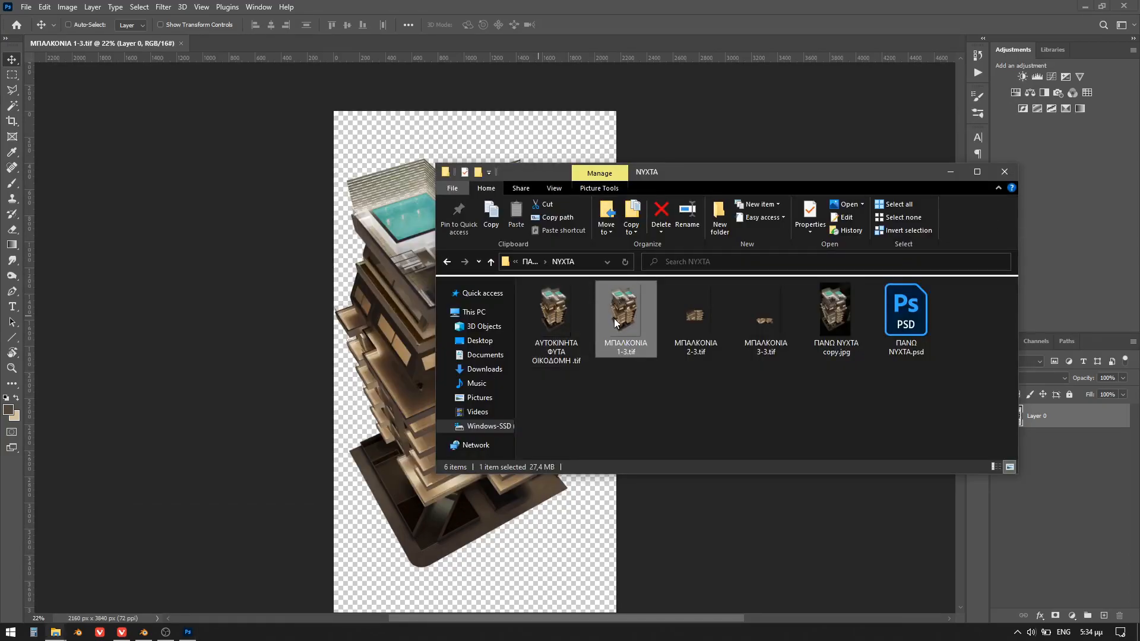
pyautogui.click(703, 314)
pyautogui.moveTo(703, 319); pyautogui.dragTo(407, 321)
pyautogui.keyDown('alt'); pyautogui.scroll(18, 491, 423); pyautogui.keyUp('alt')
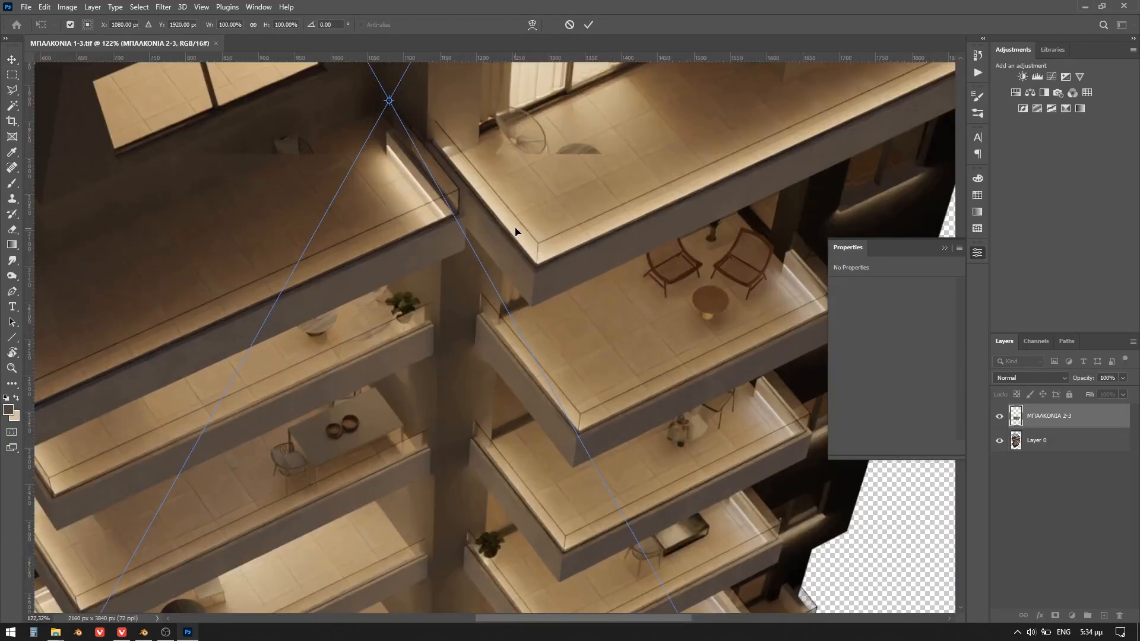
pyautogui.keyDown('alt'); pyautogui.scroll(15, 416, 150); pyautogui.keyUp('alt')
pyautogui.keyDown('alt'); pyautogui.scroll(-8, 434, 220); pyautogui.keyUp('alt')
pyautogui.moveTo(418, 228); pyautogui.dragTo(420, 227)
pyautogui.keyDown('alt'); pyautogui.scroll(-10, 425, 250); pyautogui.keyUp('alt')
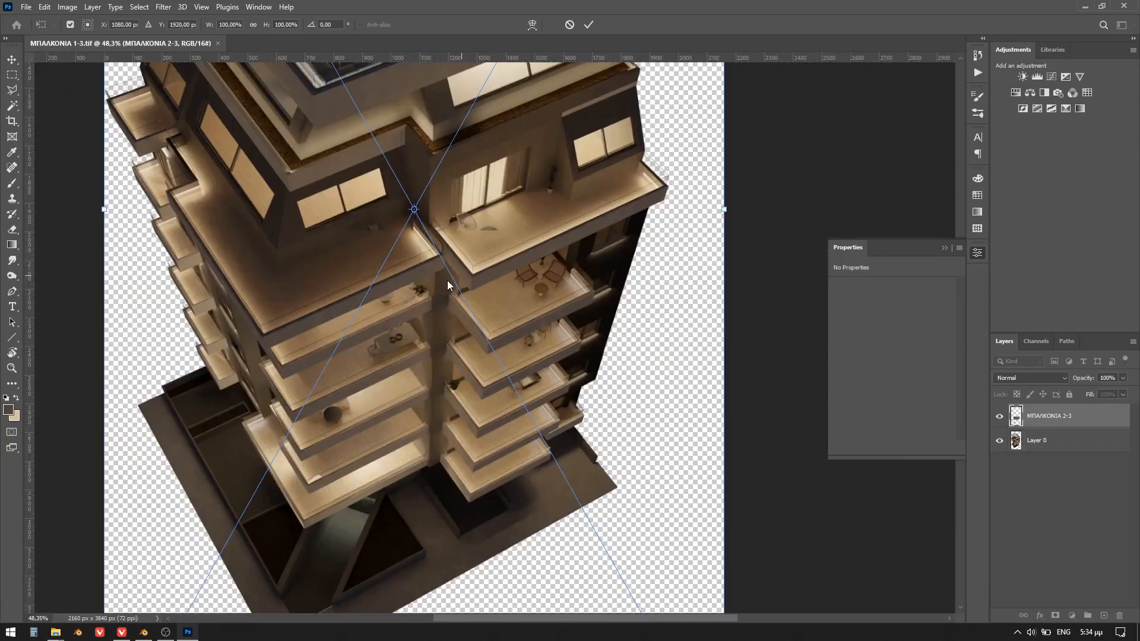
pyautogui.press('Return')
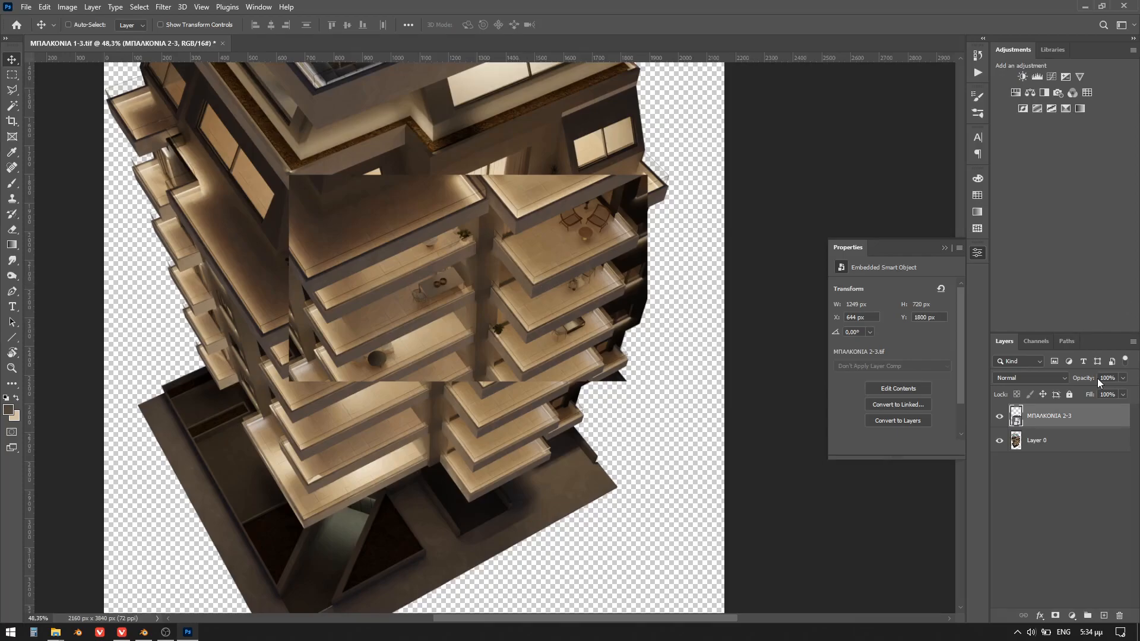
# Lower the ΜΠΑΛΚΟΝΙΑ 2-3 layer's opacity to 80% and align it with the building's balconies at X 489 px, Y 1994 px
pyautogui.moveTo(1093, 379); pyautogui.dragTo(1090, 380)
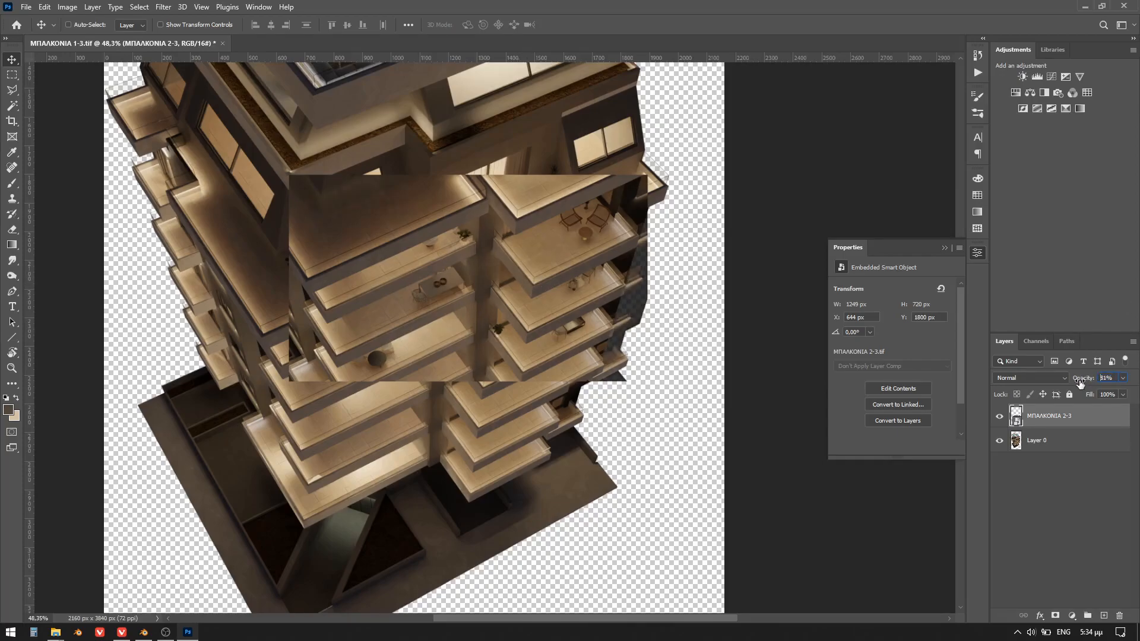
pyautogui.moveTo(1081, 385); pyautogui.dragTo(1080, 384)
pyautogui.keyDown('alt'); pyautogui.scroll(3, 570, 229); pyautogui.keyUp('alt')
pyautogui.moveTo(534, 184); pyautogui.dragTo(463, 308)
pyautogui.keyDown('alt'); pyautogui.scroll(7, 409, 314); pyautogui.keyUp('alt')
pyautogui.moveTo(387, 330); pyautogui.dragTo(358, 247)
pyautogui.keyDown('alt'); pyautogui.scroll(4, 344, 250); pyautogui.keyUp('alt')
# Toggle the ΜΠΑΛΚΟΝΙΑ 2-3 layer's visibility repeatedly to check its alignment with the base render
pyautogui.click(997, 418)
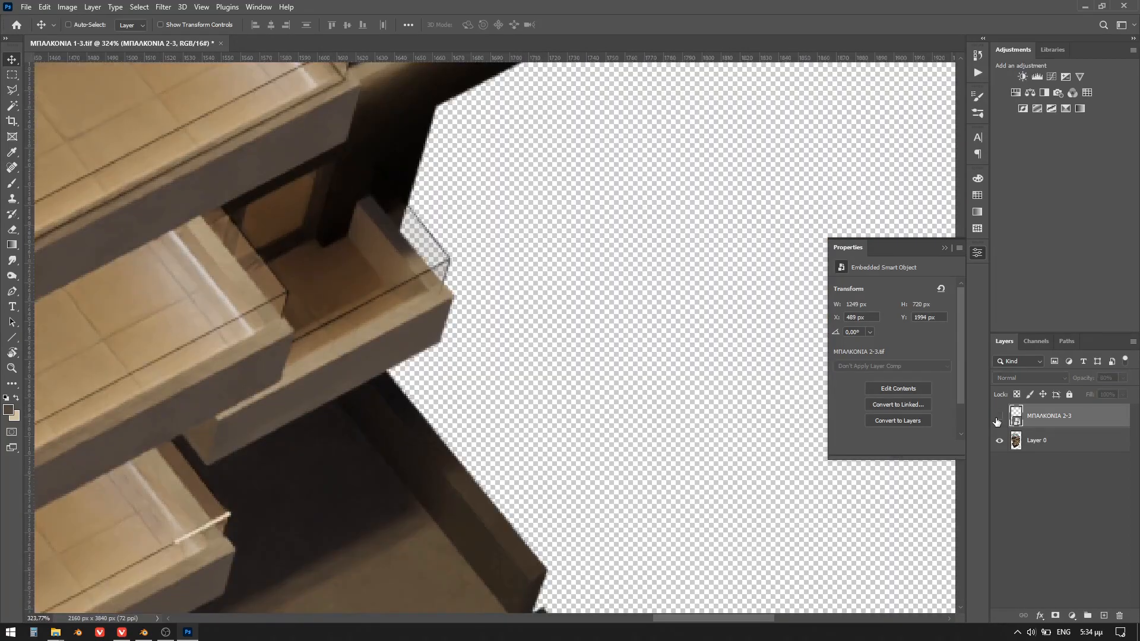
pyautogui.click(996, 418)
pyautogui.click(996, 418)
pyautogui.click(997, 418)
pyautogui.click(997, 418)
pyautogui.click(997, 418)
pyautogui.keyDown('alt'); pyautogui.scroll(-6, 287, 280); pyautogui.keyUp('alt')
pyautogui.keyDown('alt'); pyautogui.scroll(3, 466, 277); pyautogui.keyUp('alt')
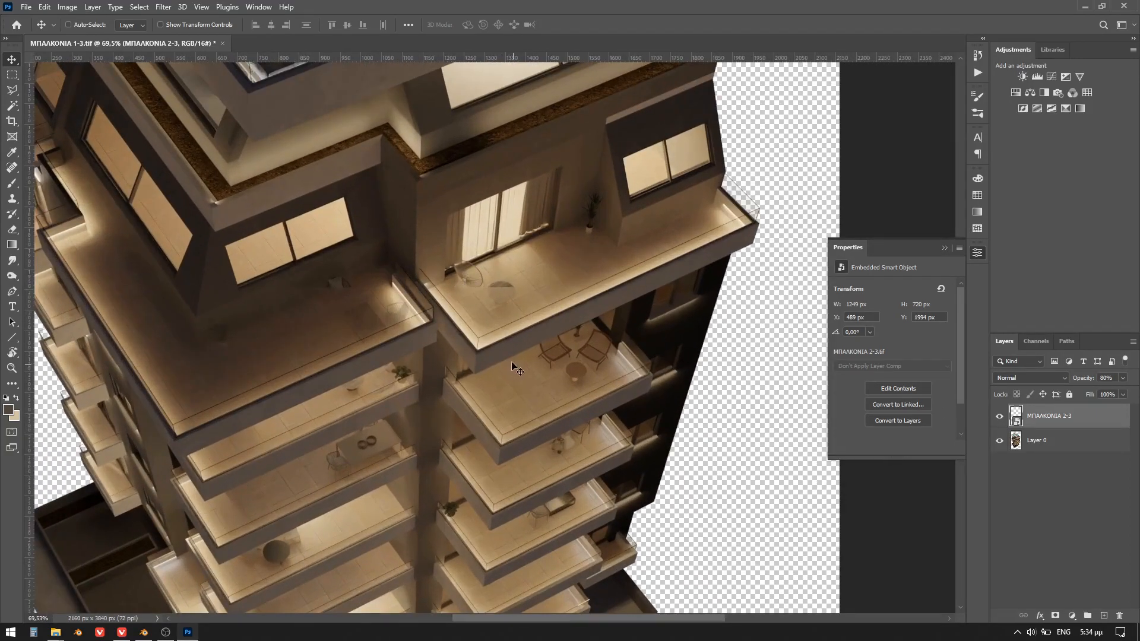
# Restore the ΜΠΑΛΚΟΝΙΑ 2-3 layer's opacity to 100% and inspect where its upper edge cuts through the balcony furniture
pyautogui.moveTo(1086, 383); pyautogui.dragTo(1100, 384)
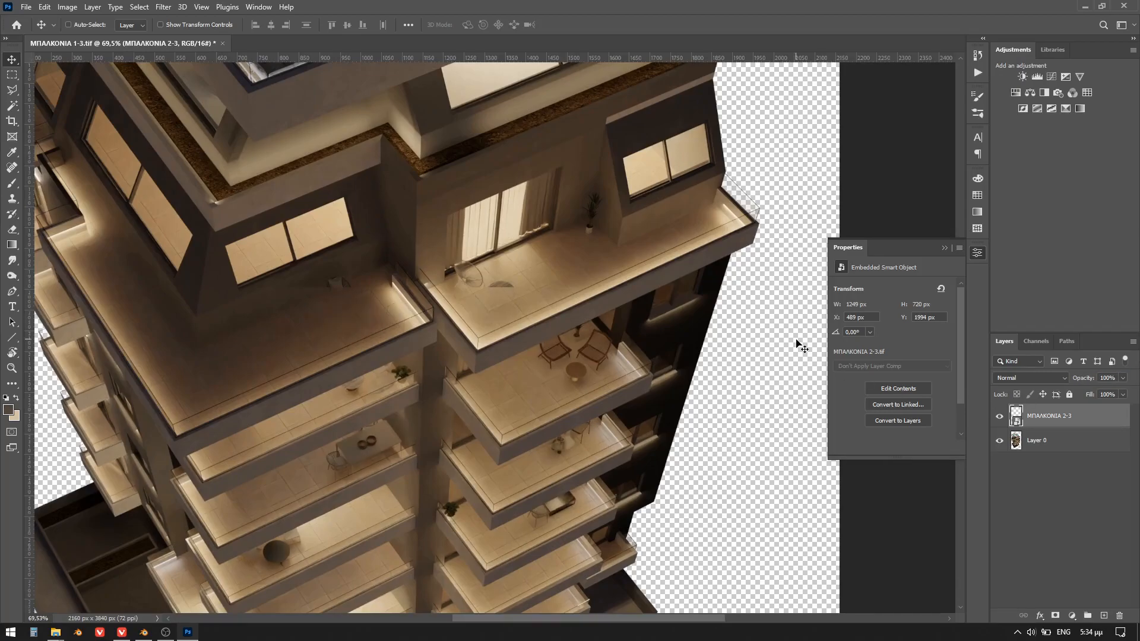
pyautogui.keyDown('alt'); pyautogui.scroll(2, 336, 321); pyautogui.keyUp('alt')
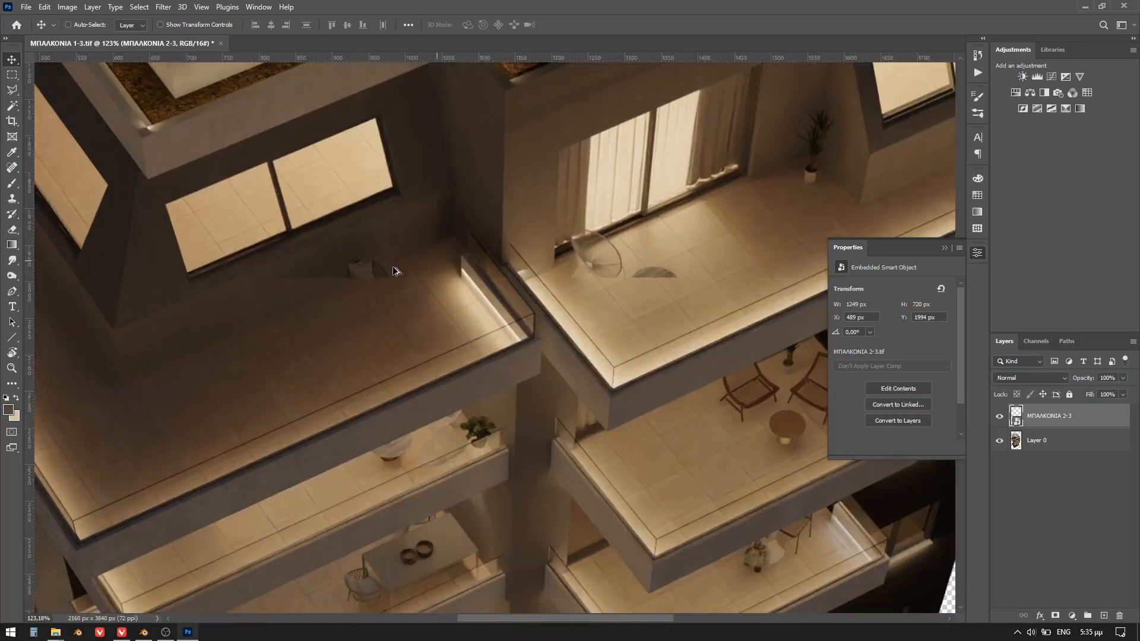
pyautogui.keyDown('alt'); pyautogui.scroll(-2, 326, 287); pyautogui.keyUp('alt')
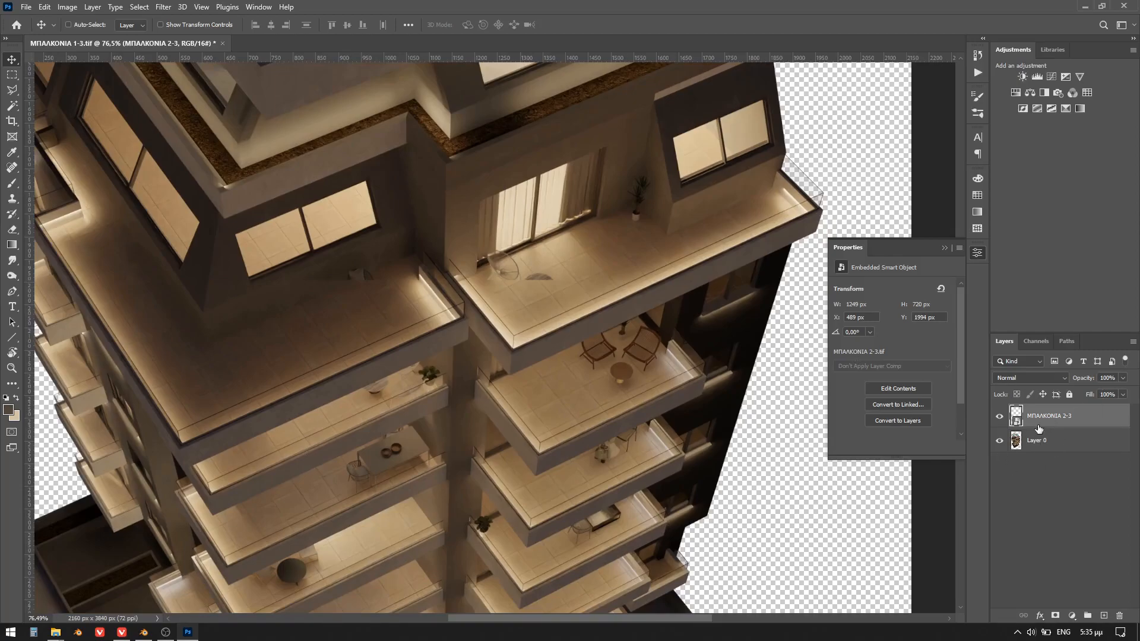
# Add a mask to the ΜΠΑΛΚΟΝΙΑ 2-3 layer and brush black along its upper edge to reveal the upper balconies' furniture underneath
pyautogui.click(1055, 616)
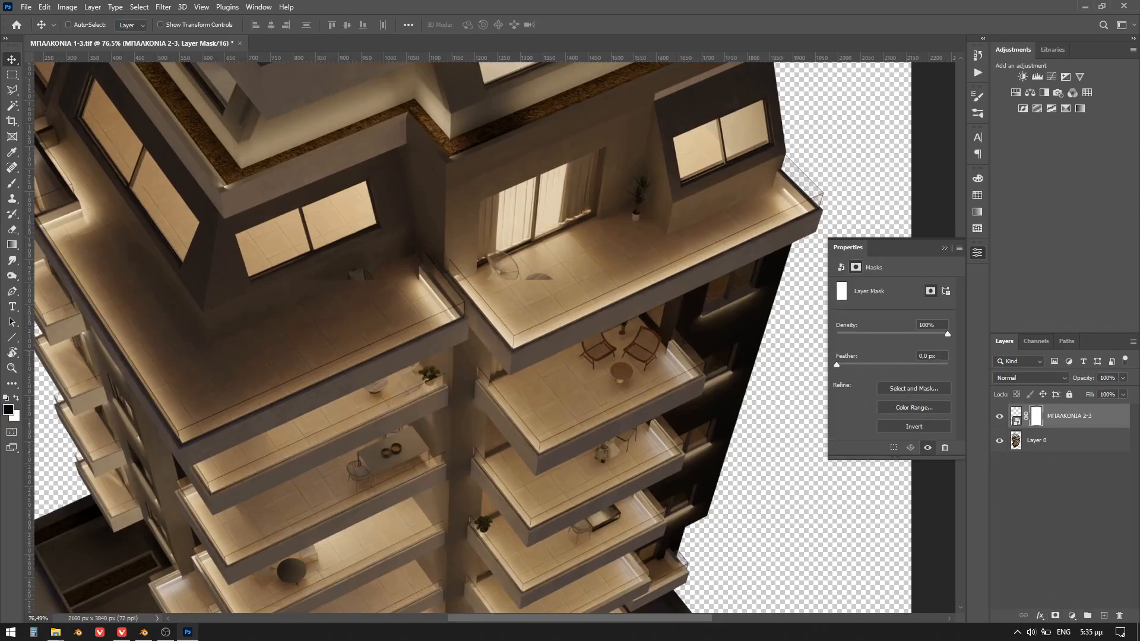
pyautogui.press('b')
pyautogui.keyDown('alt'); pyautogui.moveTo(310, 273); pyautogui.dragTo(321, 277, button='right'); pyautogui.keyUp('alt')
pyautogui.moveTo(321, 276)
pyautogui.mouseDown()
pyautogui.moveTo(412, 288)
pyautogui.moveTo(224, 382)
pyautogui.moveTo(208, 338)
pyautogui.moveTo(248, 338)
pyautogui.mouseUp()
pyautogui.moveTo(482, 261)
pyautogui.mouseDown()
pyautogui.moveTo(537, 285)
pyautogui.moveTo(665, 233)
pyautogui.mouseUp()
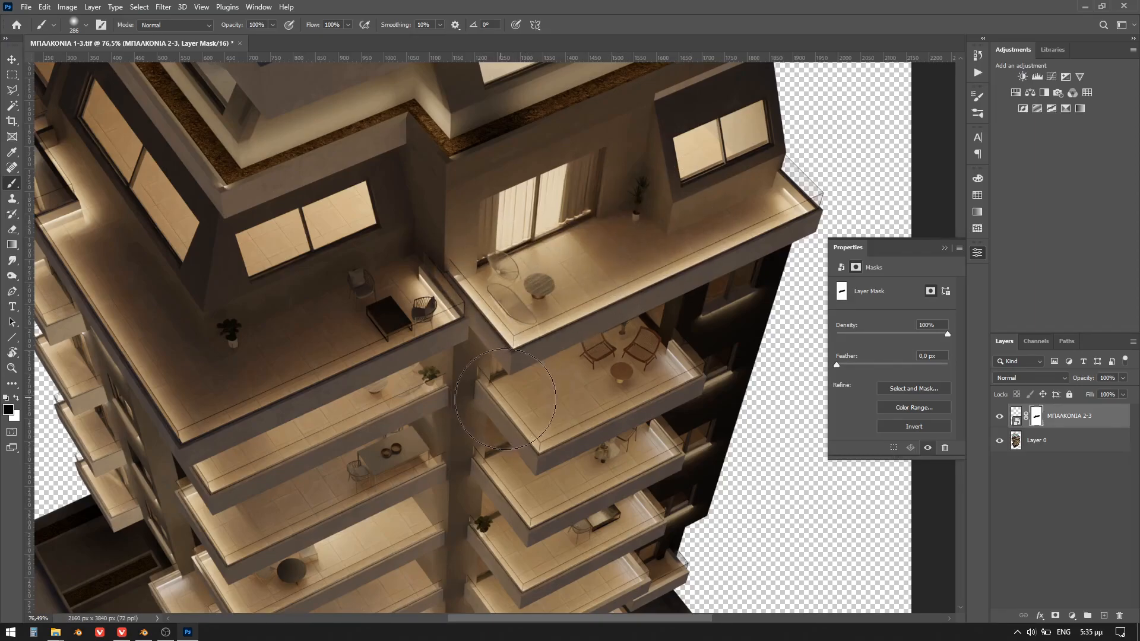
pyautogui.keyDown('alt'); pyautogui.scroll(3, 424, 397); pyautogui.keyUp('alt')
pyautogui.keyDown('alt'); pyautogui.scroll(-4, 399, 379); pyautogui.keyUp('alt')
# Switch the masked ΜΠΑΛΚΟΝΙΑ 2-3 layer off and on to compare the balconies with and without its furniture
pyautogui.click(1003, 417)
pyautogui.click(1003, 417)
pyautogui.click(1003, 417)
pyautogui.click(1003, 417)
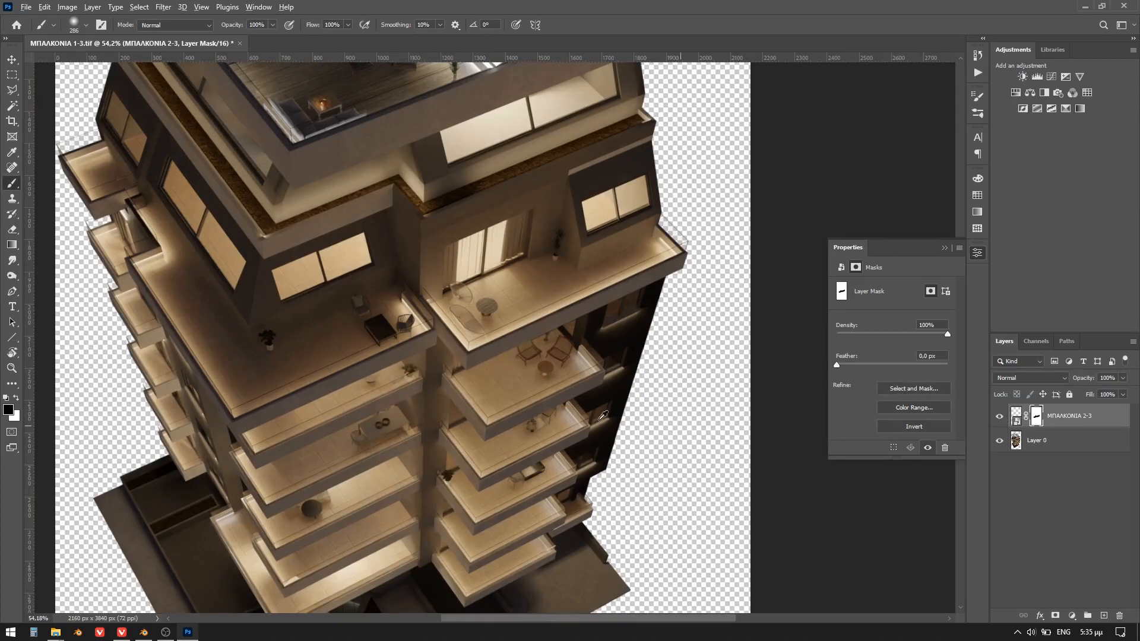
pyautogui.keyDown('alt'); pyautogui.scroll(-1, 686, 421); pyautogui.keyUp('alt')
pyautogui.press('v')
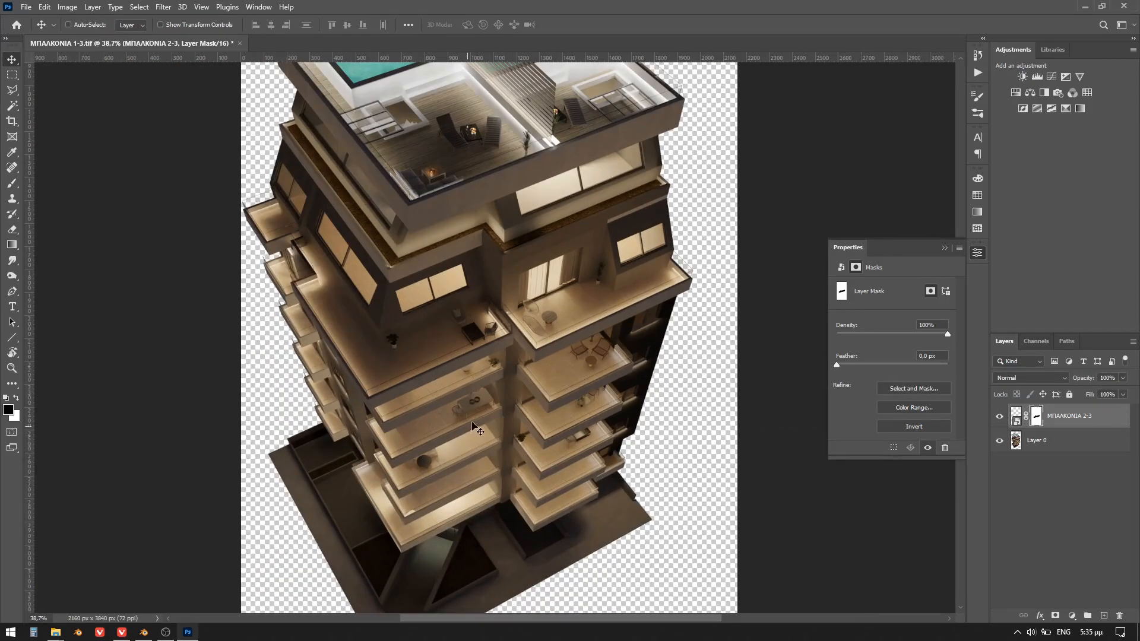
pyautogui.keyDown('alt'); pyautogui.scroll(-2, 470, 426); pyautogui.keyUp('alt')
# Open ΜΠΑΛΚΟΝΙΑ 1-3.tif from the NYXTA folder in the image viewer, look at the next render, and close the viewer
pyautogui.hotkey('alt', 'Tab')
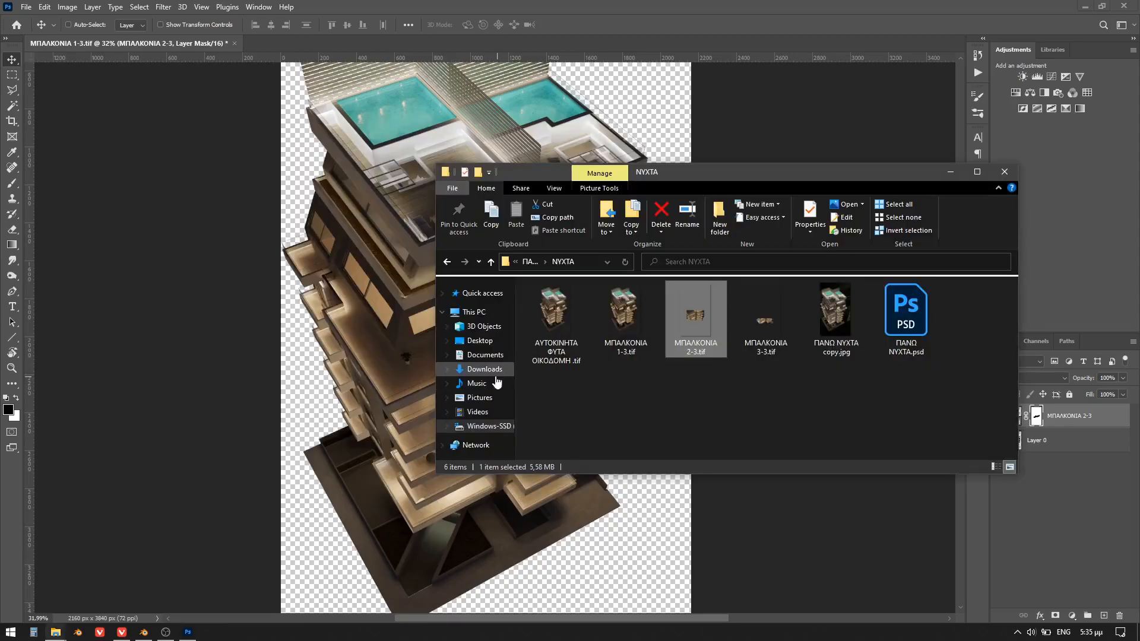
pyautogui.doubleClick(635, 323)
pyautogui.press('Right')
pyautogui.hotkey('alt', 'F4')
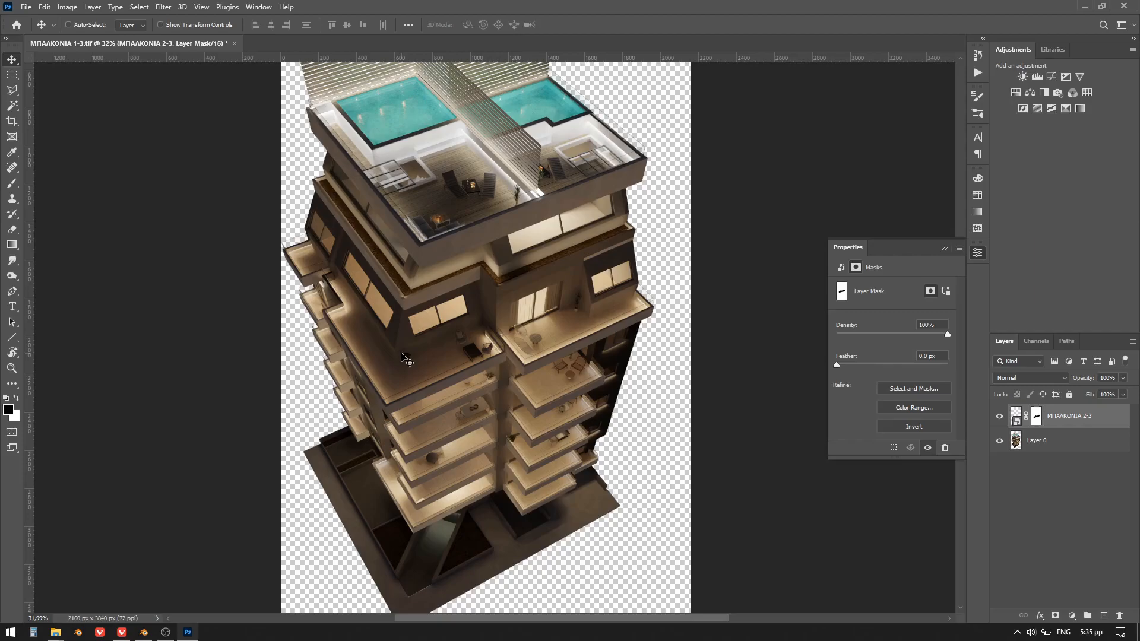
# Return to the NYXTA folder and open the composited image ΠΑΝΩ ΝΥΧΤΑ copy.jpg for viewing
pyautogui.moveTo(55, 632)
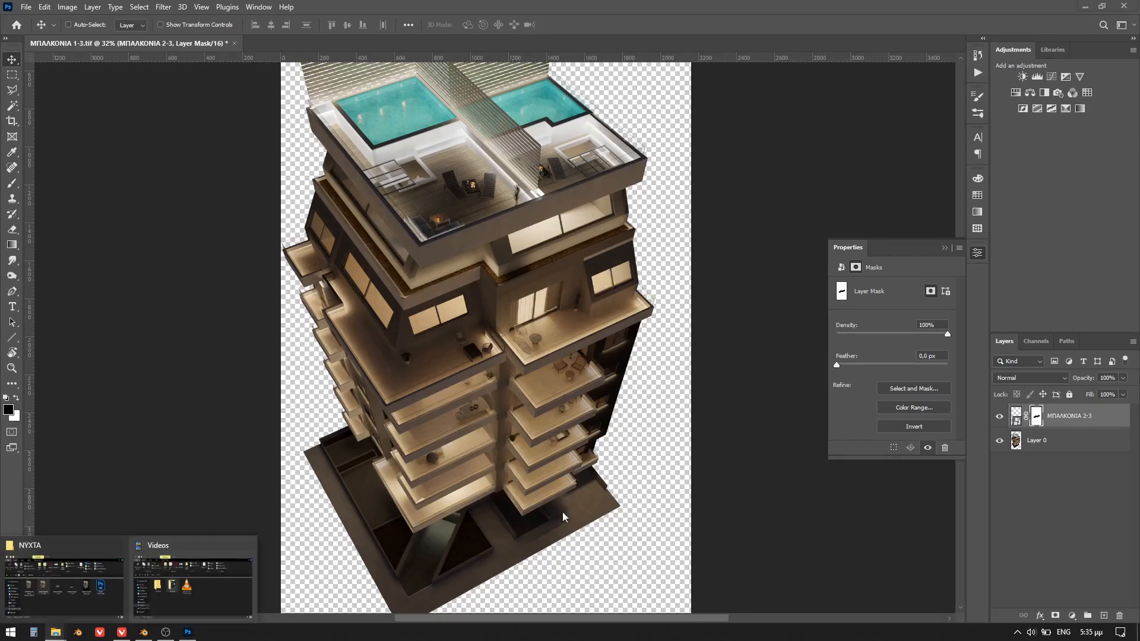
pyautogui.click(240, 611)
pyautogui.click(834, 346)
pyautogui.doubleClick(835, 344)
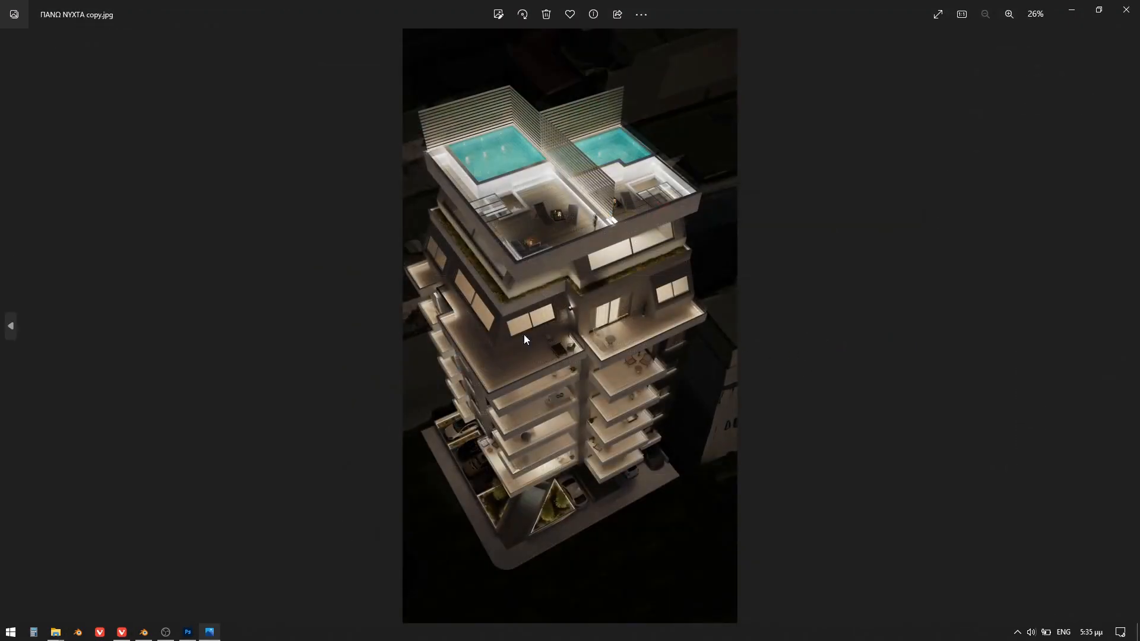